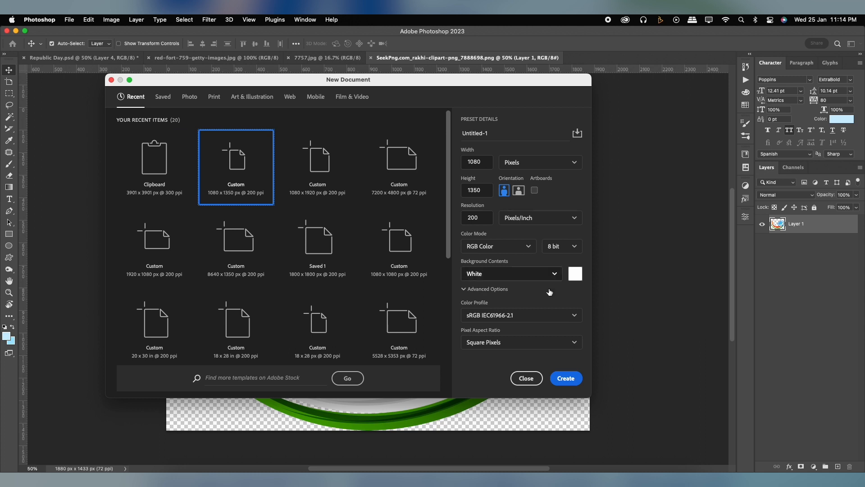
Create a 1080 x 1350 px, 200 ppi white document and add a gradient fill layer using the Foreground to Background preset
click(565, 379)
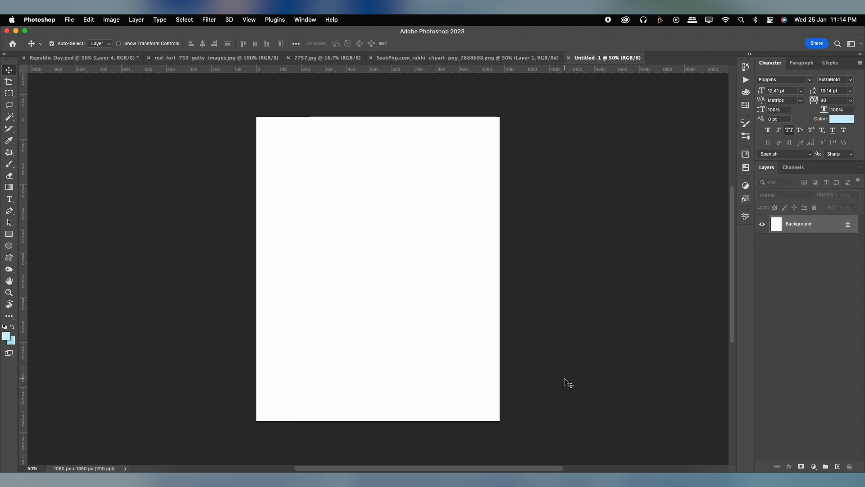
click(813, 466)
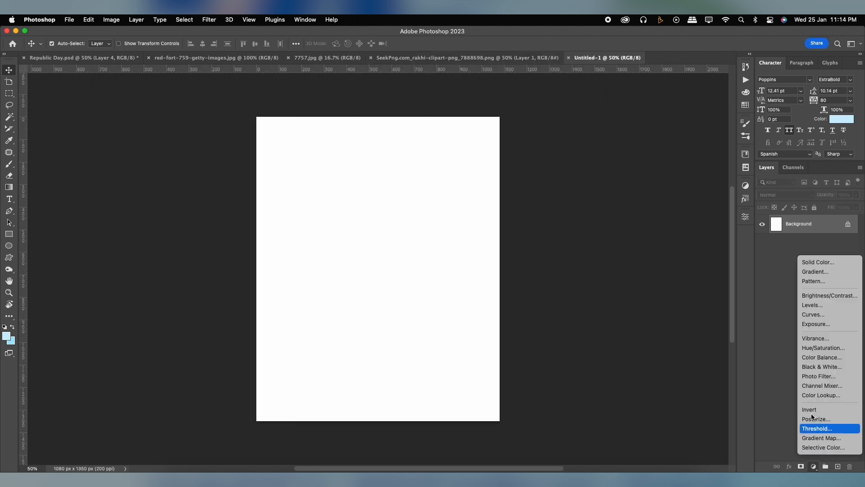
click(806, 271)
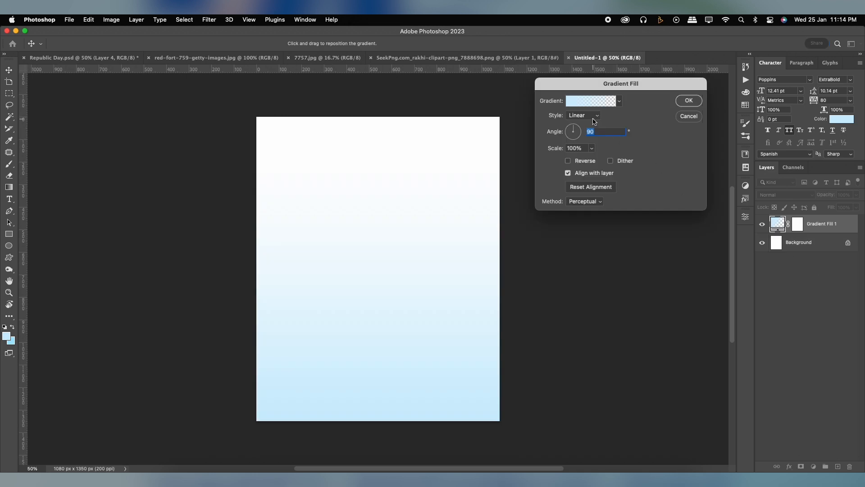
click(591, 100)
click(512, 153)
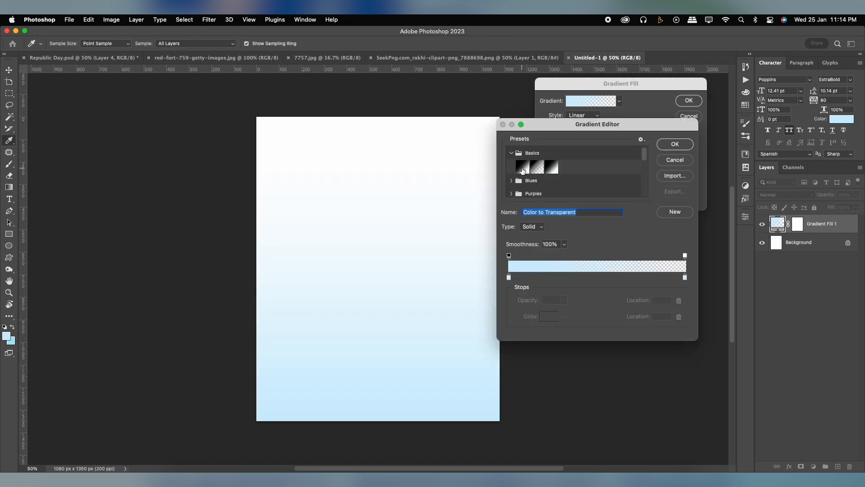
click(522, 167)
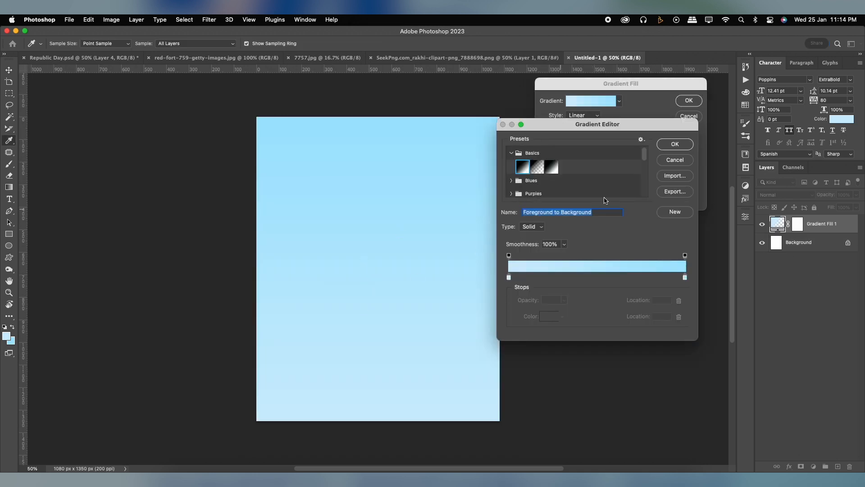
Accept #cdeefe as the gradient's start colour and the light blue end colour, and reverse the gradient fill
click(509, 277)
click(550, 316)
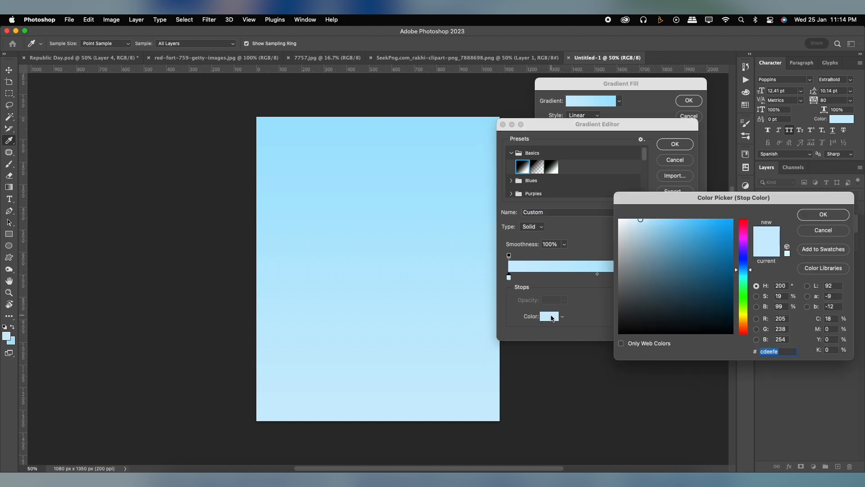
drag(751, 209, 646, 185)
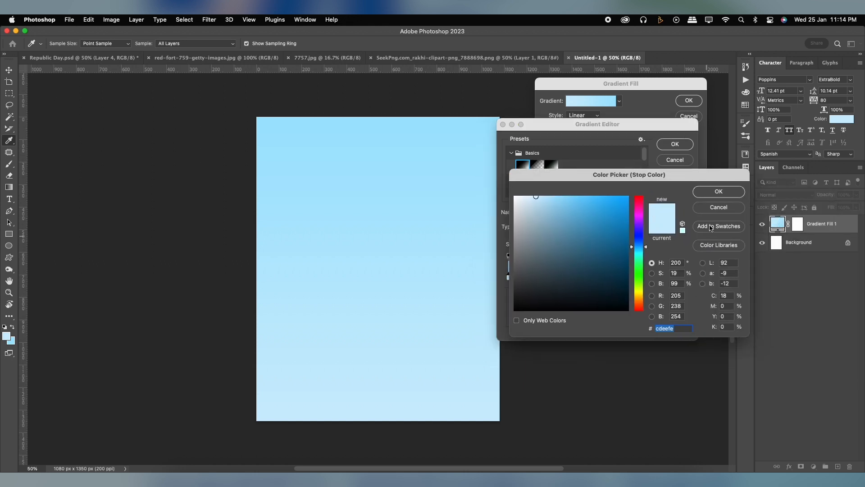
click(718, 191)
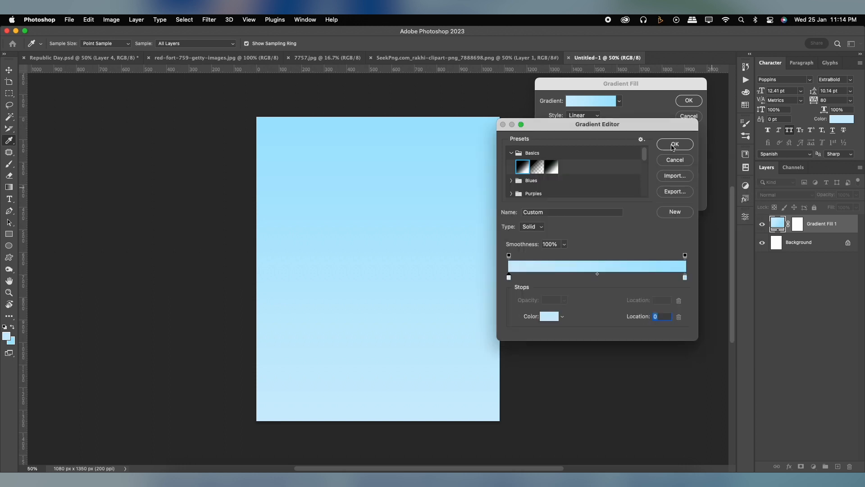
drag(685, 278, 684, 278)
click(550, 316)
click(675, 325)
click(720, 191)
click(674, 144)
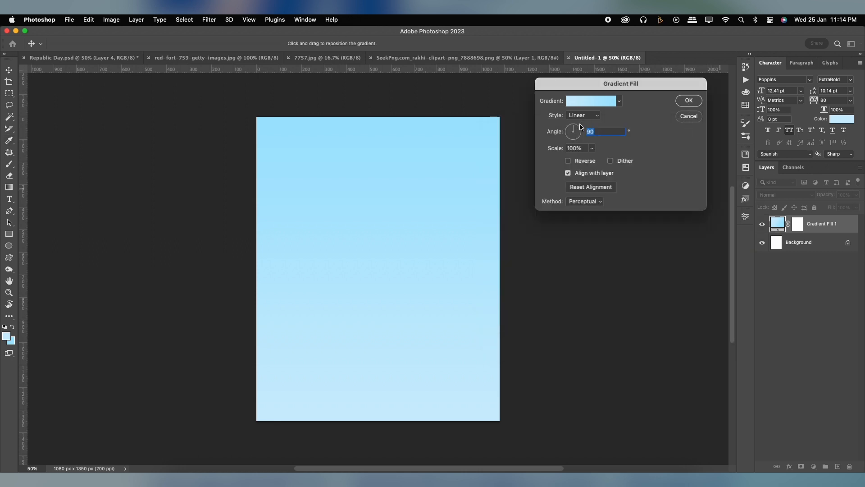
click(577, 161)
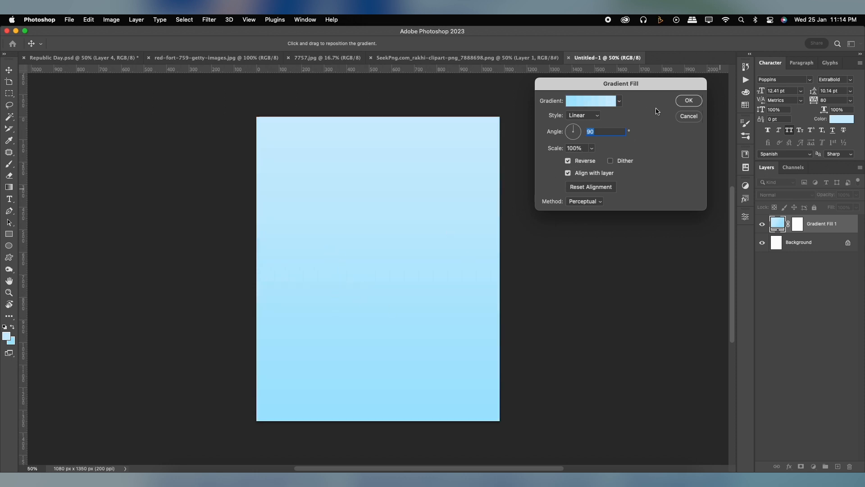
click(685, 103)
Paste the tricolour 7757.jpg image into the new document, scale it down and position it to cover the whole canvas
click(332, 59)
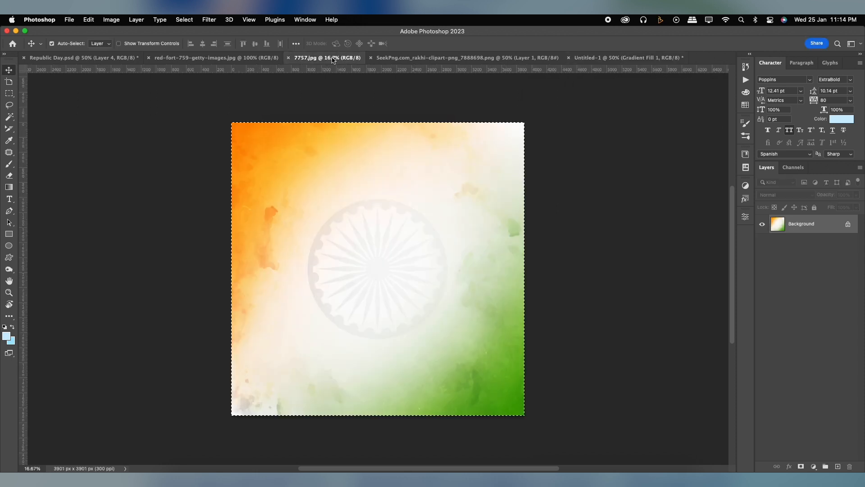
click(580, 59)
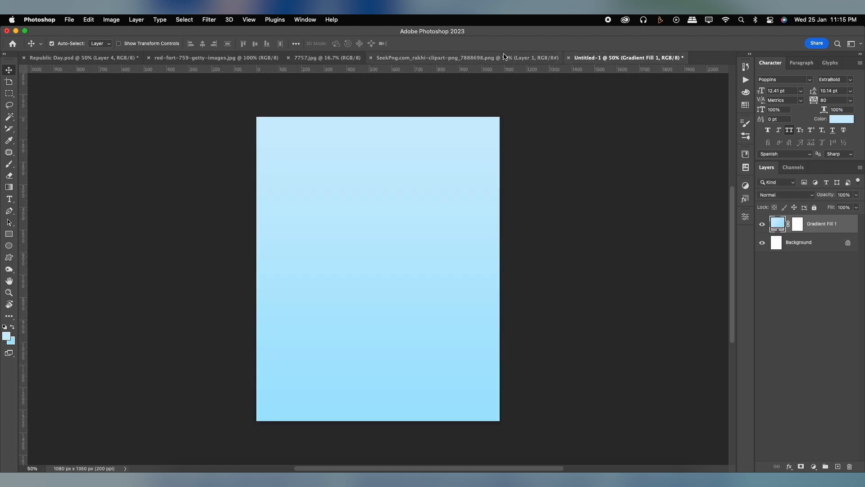
key(super+v)
key(super+t)
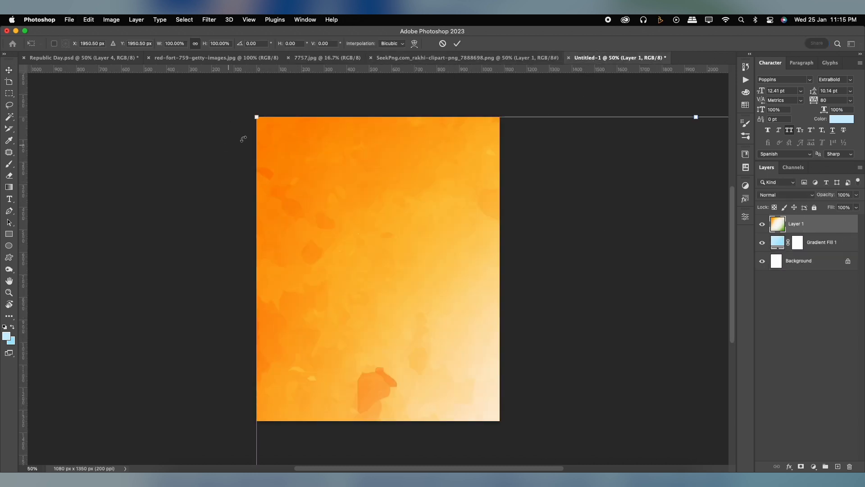
drag(256, 117, 276, 144)
drag(210, 99, 340, 229)
drag(472, 315, 381, 226)
drag(517, 139, 532, 114)
drag(453, 216, 453, 216)
click(453, 216)
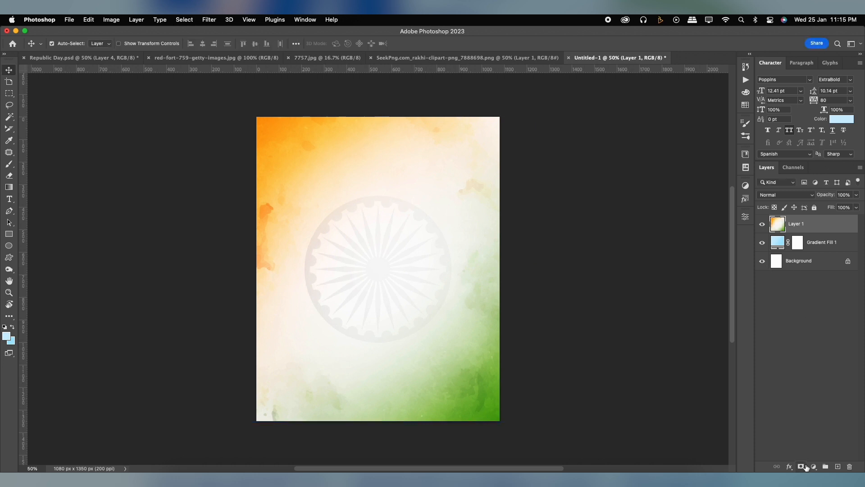
Set the tricolour layer's blend mode to Luminosity and mask out its centre with a large soft black brush
click(793, 195)
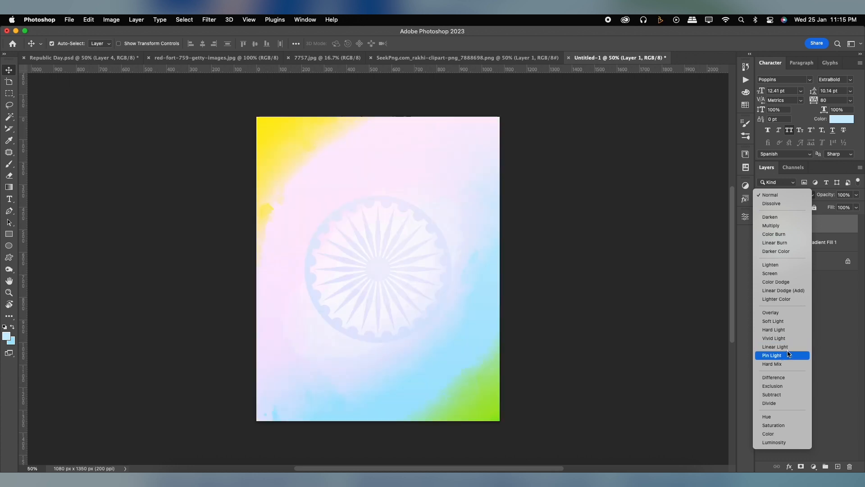
click(776, 442)
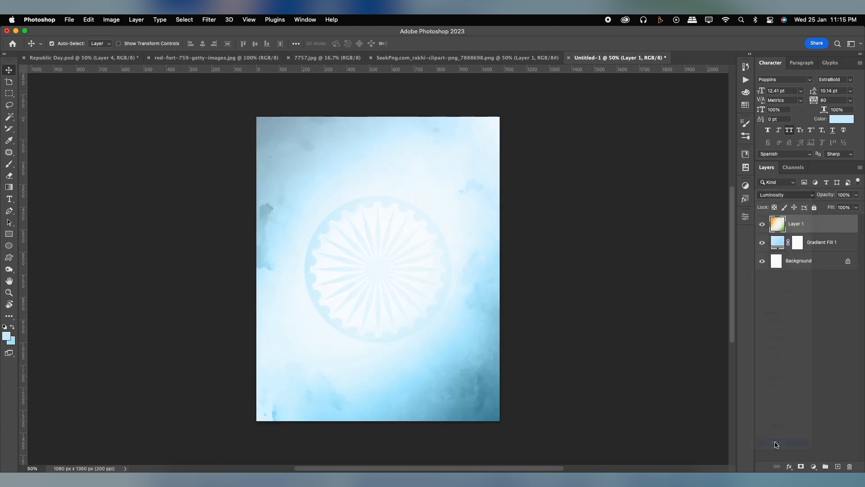
click(800, 465)
key(b)
key(bracketleft)
key(bracketleft)
key(bracketleft)
key(bracketleft)
key(bracketright)
key(bracketright)
key(bracketright)
key(bracketright)
key(bracketright)
click(380, 267)
key(bracketright)
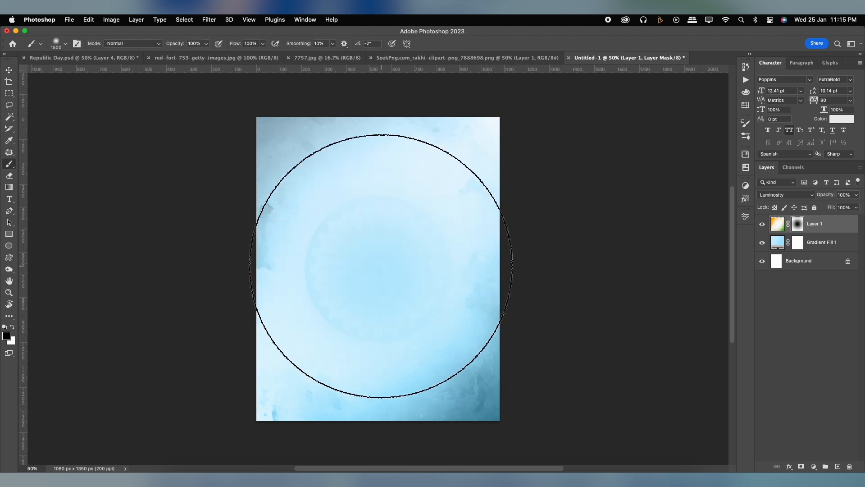
Paste the Red Fort photo into the poster, enlarge it past the canvas width and place it against the canvas's upper edge
click(265, 58)
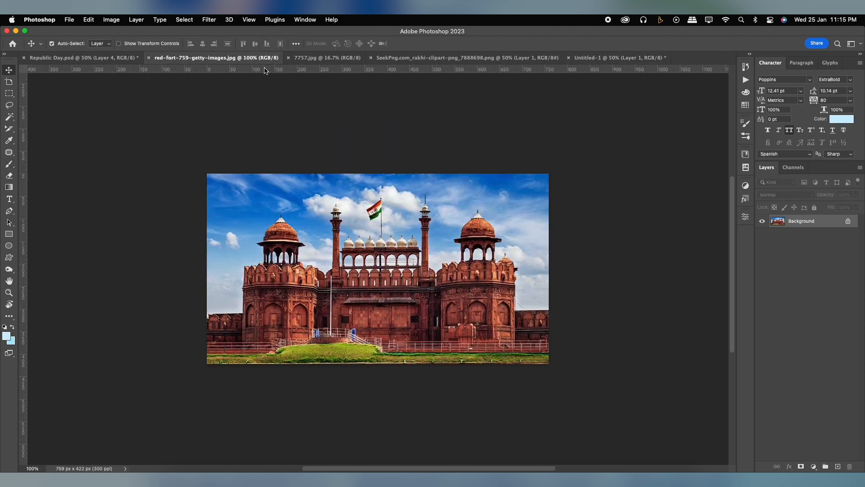
click(590, 58)
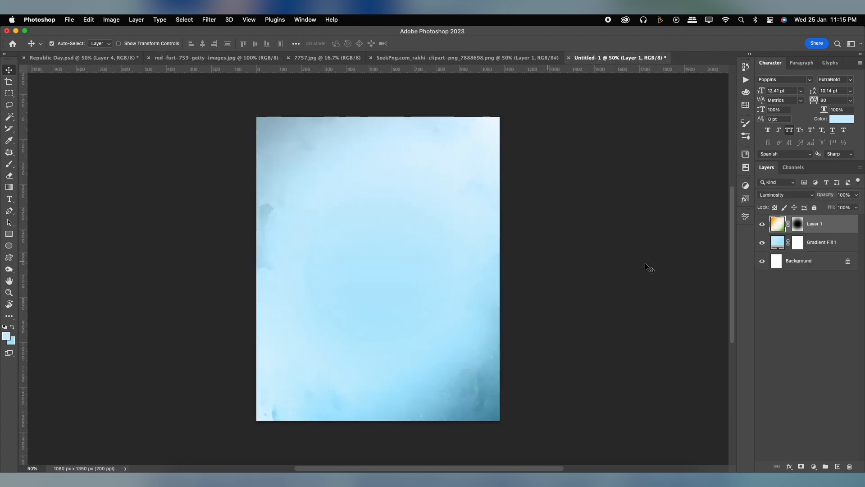
key(super+v)
key(super+t)
drag(469, 221, 558, 169)
drag(530, 211, 531, 163)
key(Return)
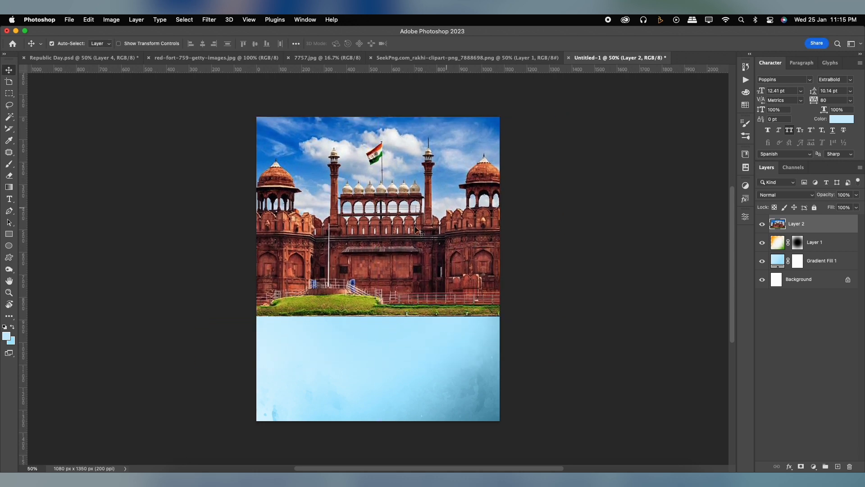
Add a gradient map adjustment above the fort photo using the black-to-white preset from the Basics group
click(814, 466)
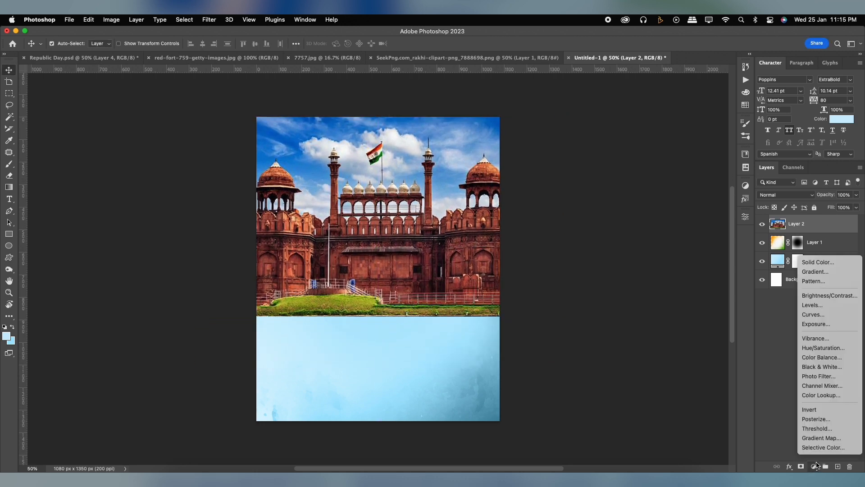
click(814, 438)
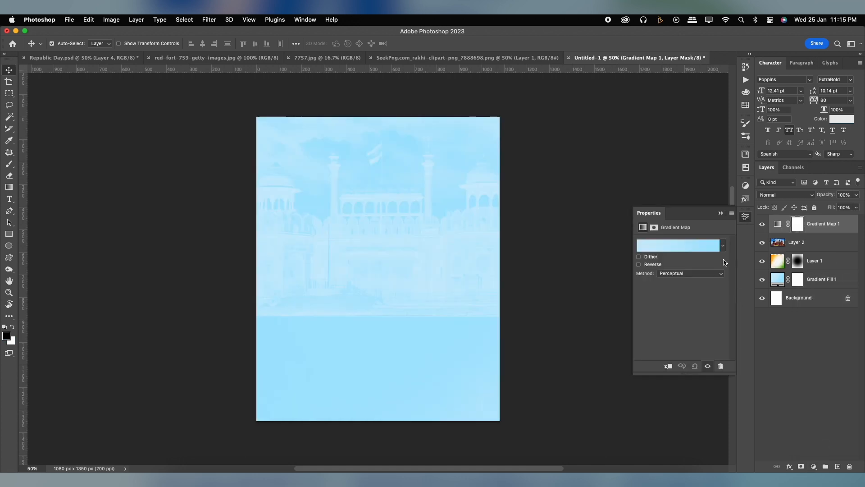
click(677, 245)
click(512, 153)
click(551, 166)
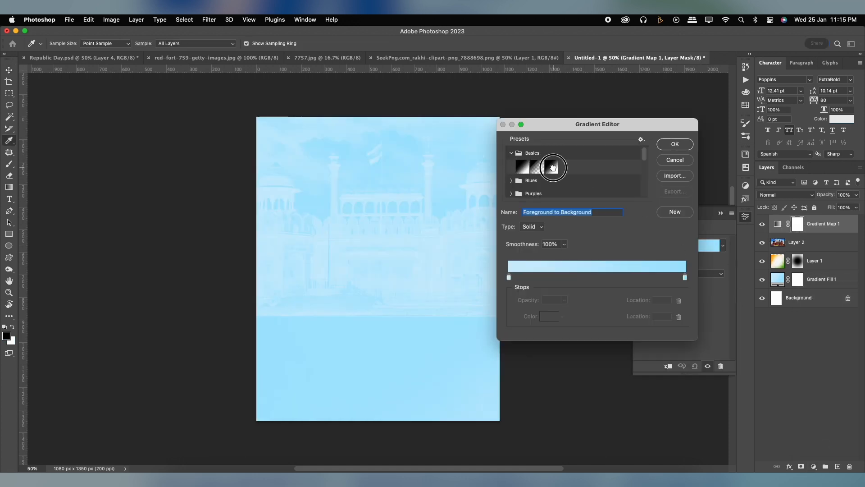
click(669, 149)
Clip the gradient map to the Red Fort layer so that it affects only the photo
click(781, 240)
key(super+0)
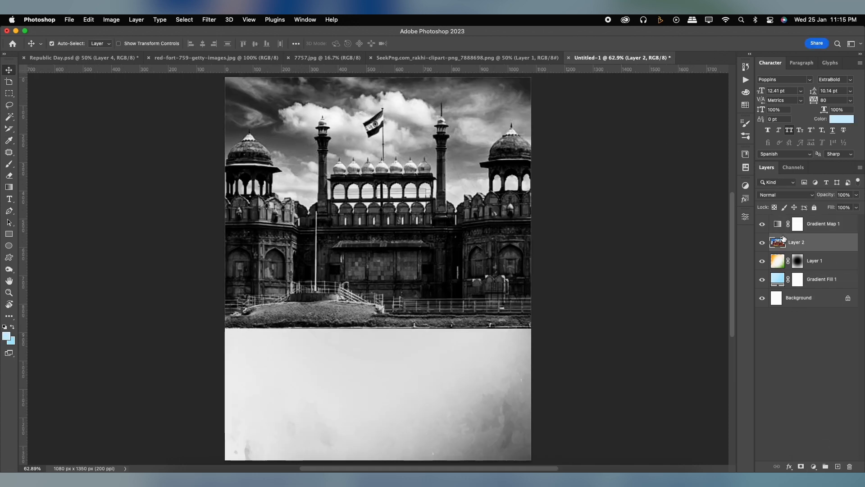
alt+click(782, 231)
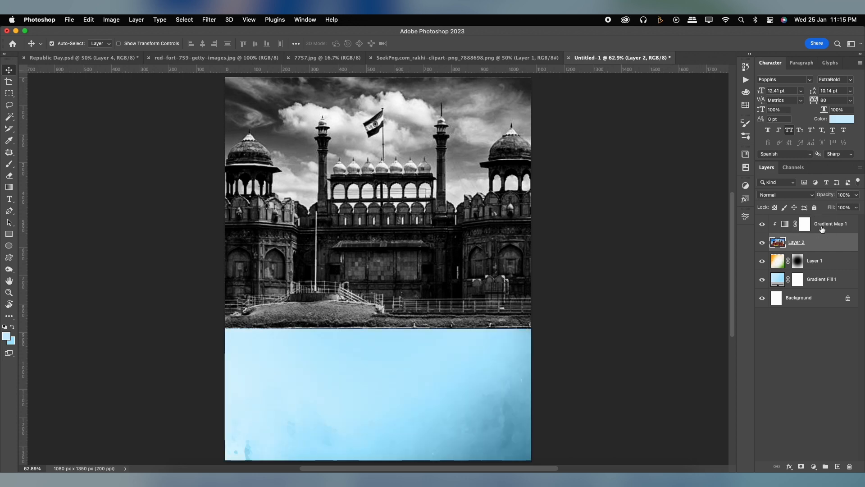
click(821, 230)
scroll(421, 225, up, 2)
scroll(421, 226, down, 2)
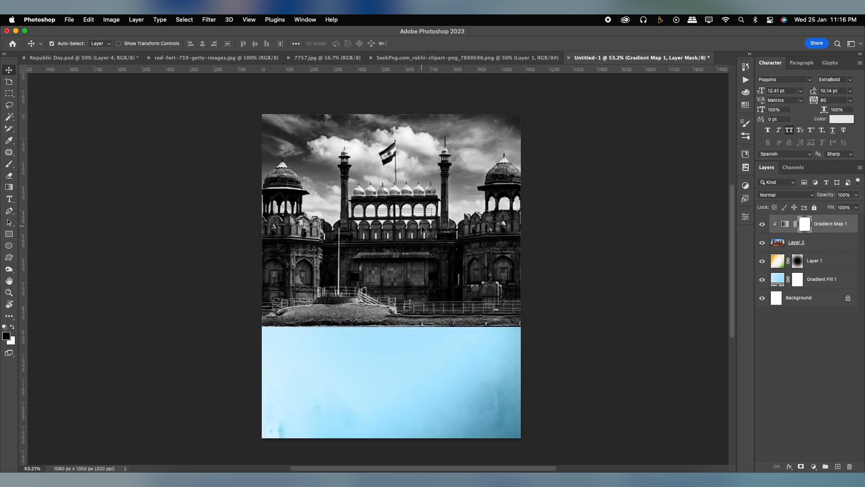
Set the Red Fort layer's blend mode to Overlay and its opacity to 60%
click(816, 241)
click(788, 195)
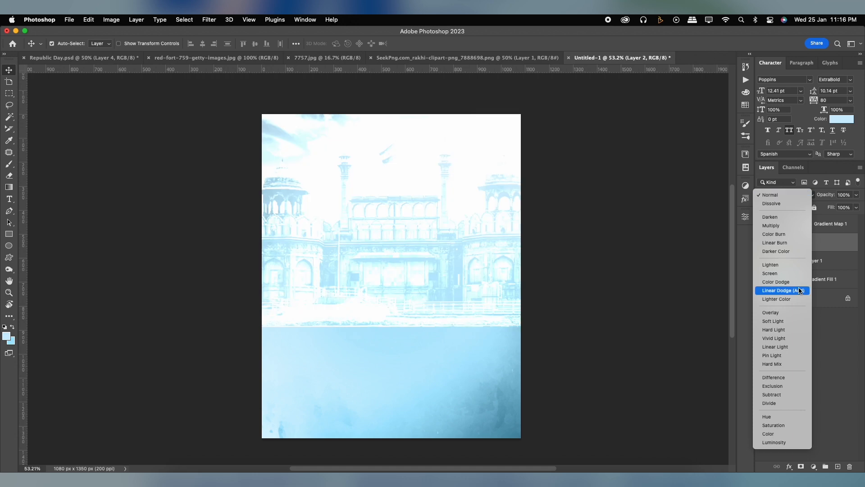
click(798, 316)
click(856, 195)
mouse_move(858, 205)
mouse_down()
mouse_move(833, 206)
mouse_move(840, 207)
mouse_up()
Add a mask to the Red Fort layer and fade out the photo's lower part with an upward black-to-transparent gradient
click(801, 466)
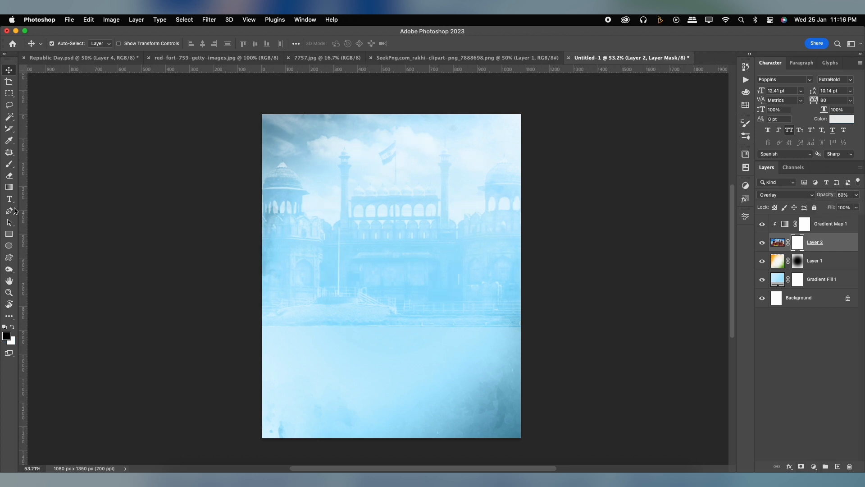
click(7, 187)
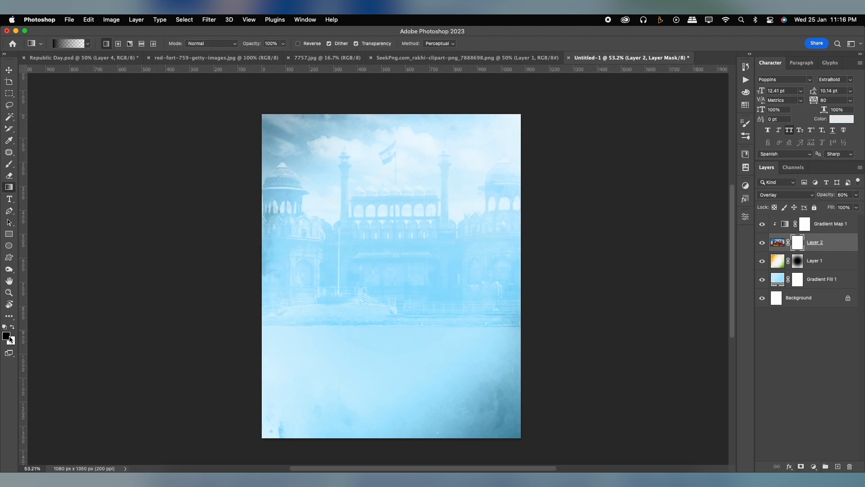
drag(389, 355, 386, 241)
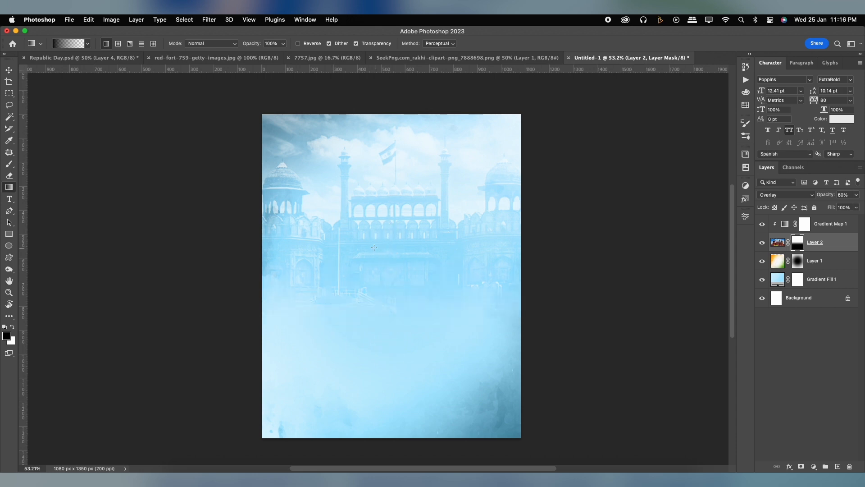
click(777, 243)
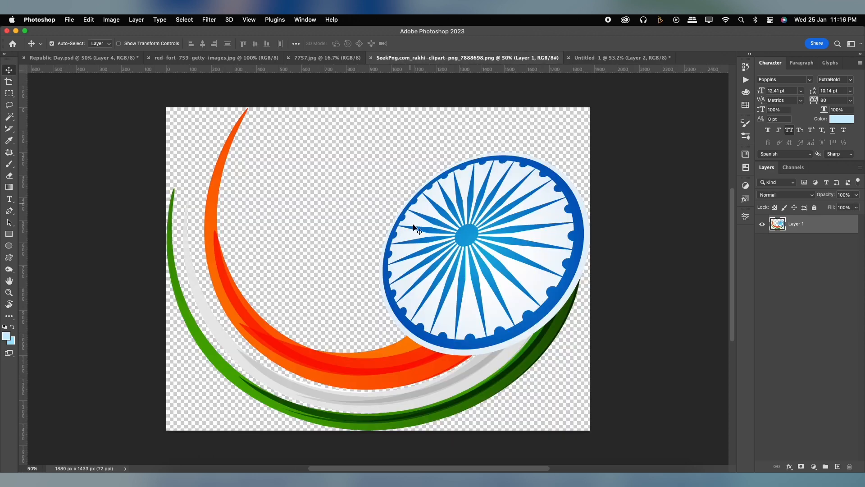
Bring the tricolour swoosh with the blue chakra wheel into the poster, scale it down and place it near the centre
drag(425, 239, 408, 268)
key(super+t)
drag(632, 99, 509, 209)
drag(474, 256, 462, 272)
key(Return)
Add the text "26" above the swoosh in the Anton font
key(t)
click(136, 43)
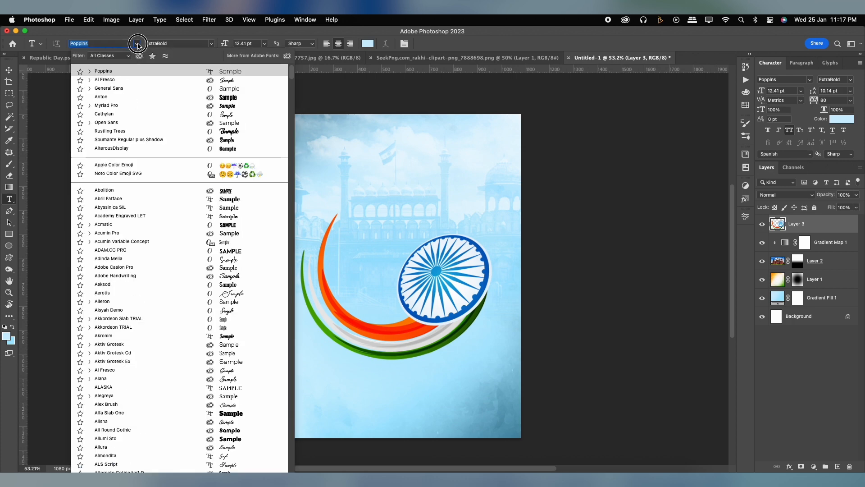
click(129, 96)
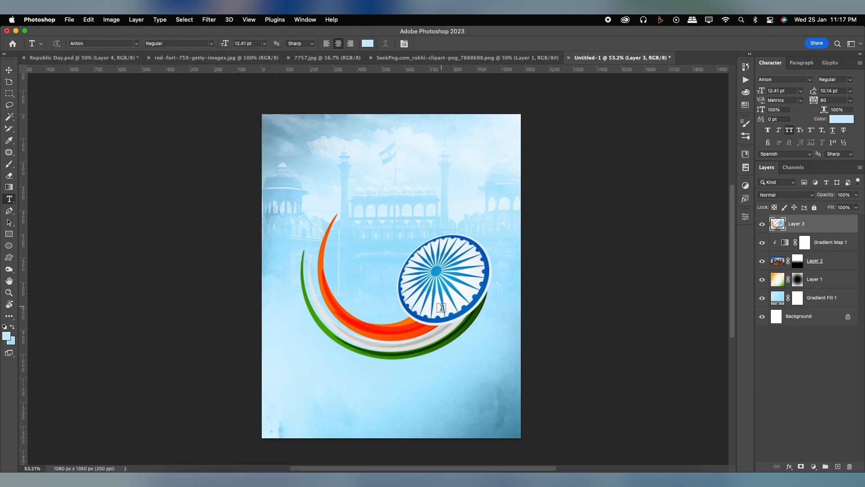
click(371, 204)
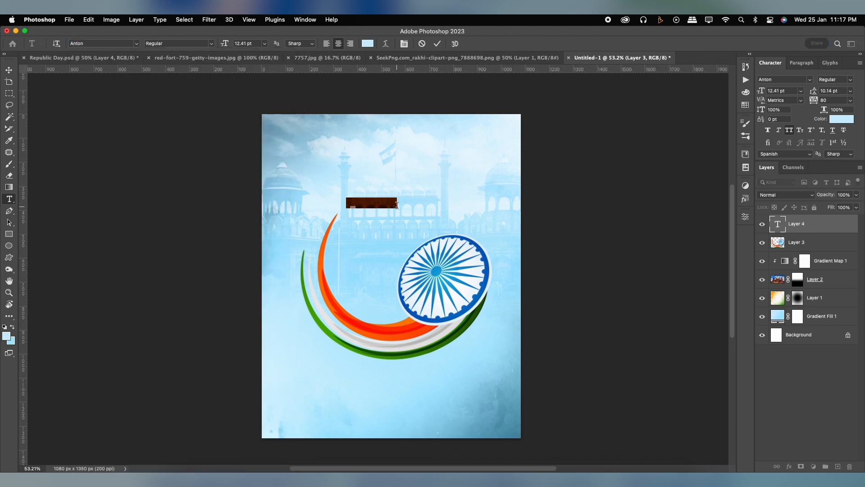
key(BackSpace)
click(437, 43)
Enlarge the "26" text to about 170 pt and position it inside the swoosh beside the chakra wheel
key(super+t)
drag(377, 197, 425, 129)
drag(375, 214, 369, 257)
key(Return)
Recolour the "26" text with the blue sampled from the chakra wheel's rim (#006ac4)
click(841, 119)
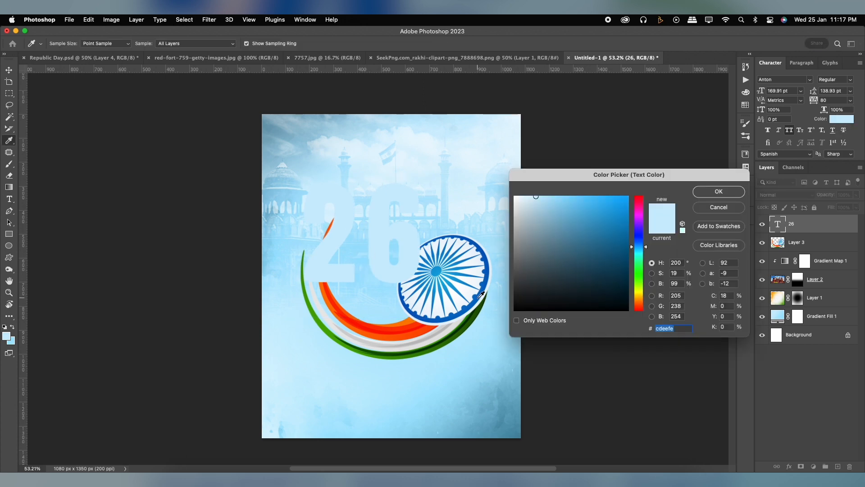
click(456, 307)
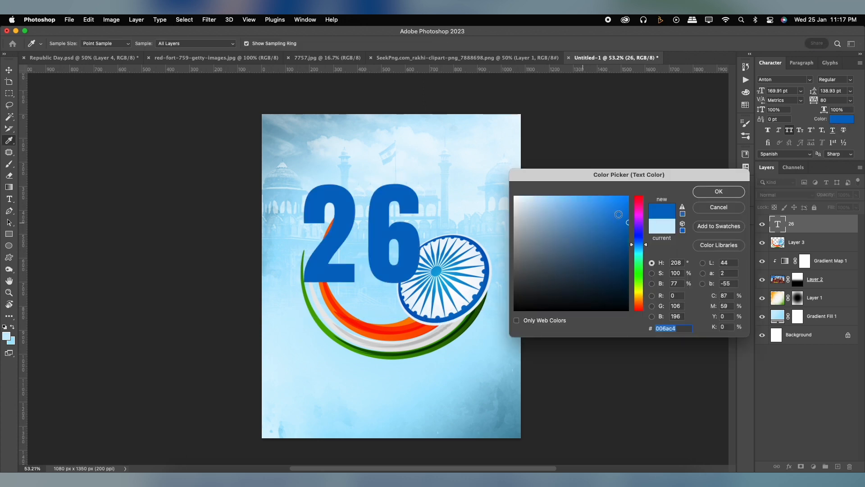
click(719, 191)
click(9, 70)
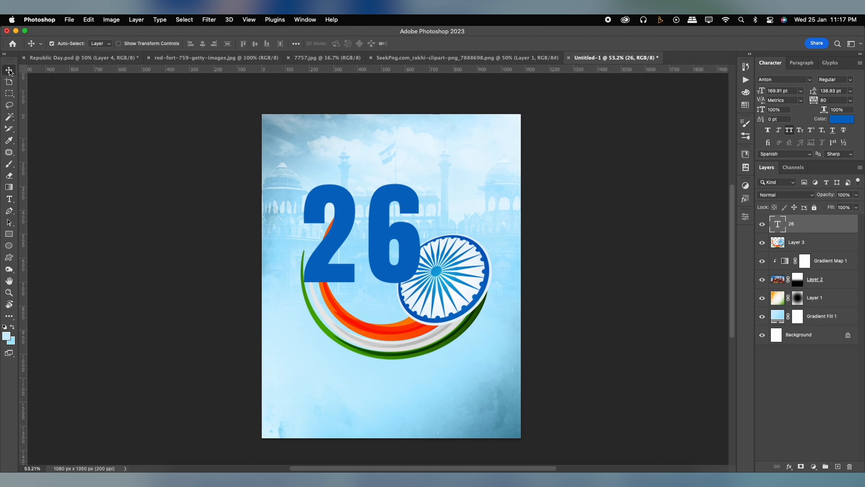
Tighten the tracking of the "26" text to -20
drag(824, 99, 853, 108)
key(shift+Down)
key(shift+Down)
key(shift+Down)
key(shift+Down)
key(shift+Down)
key(shift+Down)
key(shift+Down)
key(shift+Down)
key(shift+Down)
key(shift+Down)
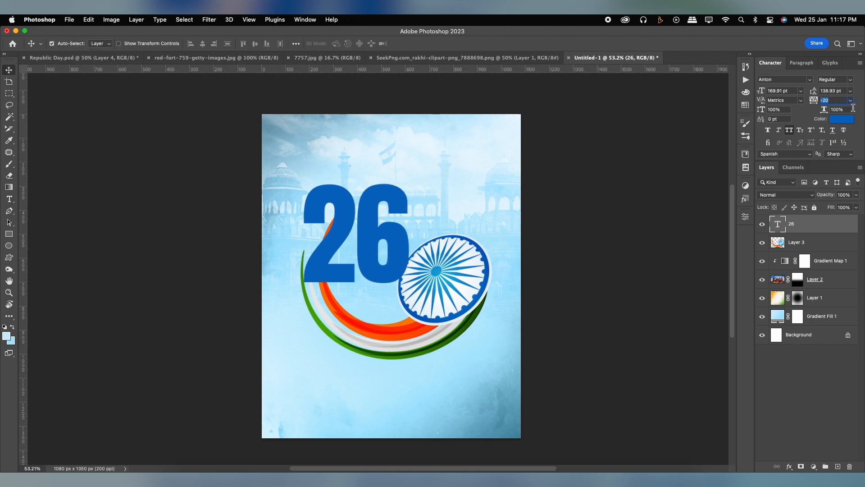
Enlarge the "26" text to about 196 pt and move its layer below the tricolour swoosh layer
click(9, 71)
key(super+t)
drag(410, 175, 441, 134)
drag(407, 195, 402, 212)
drag(437, 152, 422, 168)
key(Return)
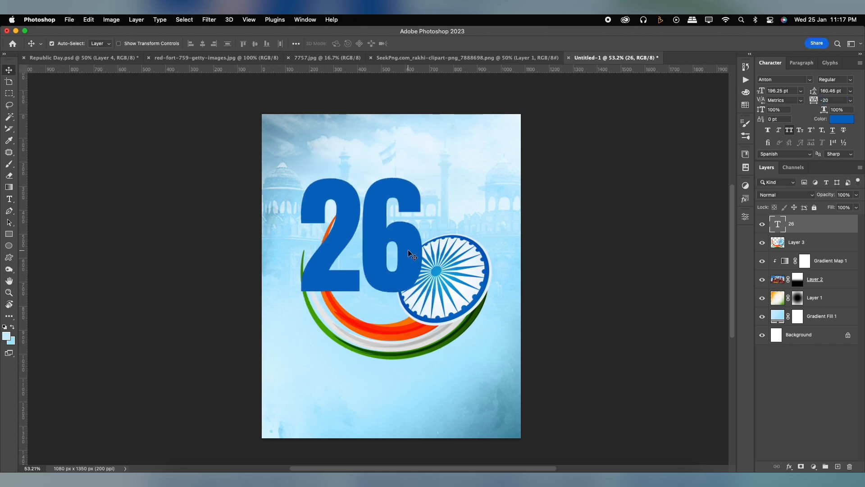
drag(824, 235, 766, 244)
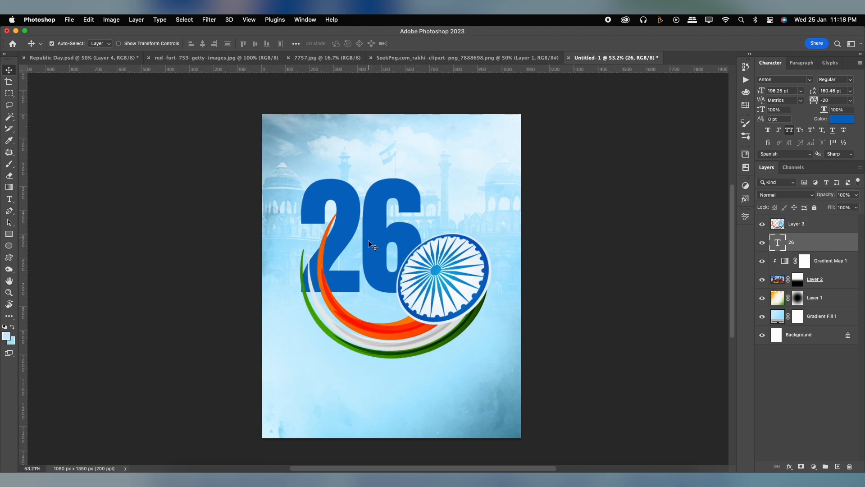
Duplicate the "26" text up beside the original and change the copy's wording to "th"
drag(410, 230, 463, 212)
double_click(463, 212)
text(TH)
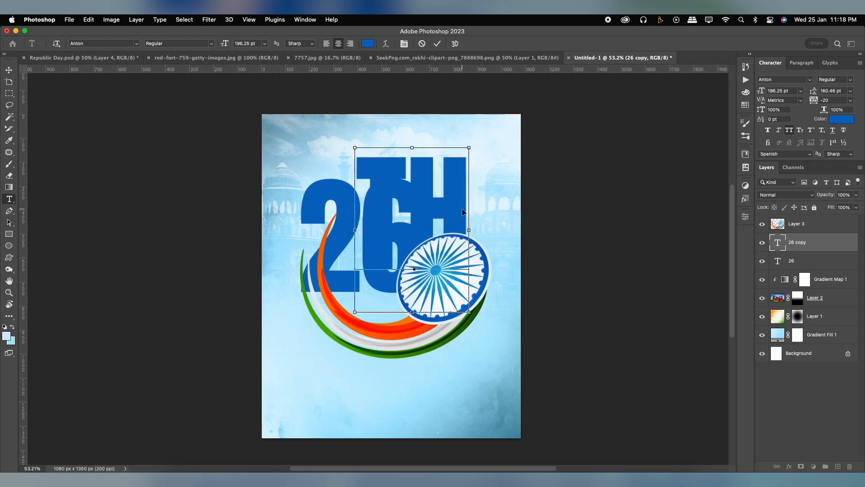
key(super+Return)
key(v)
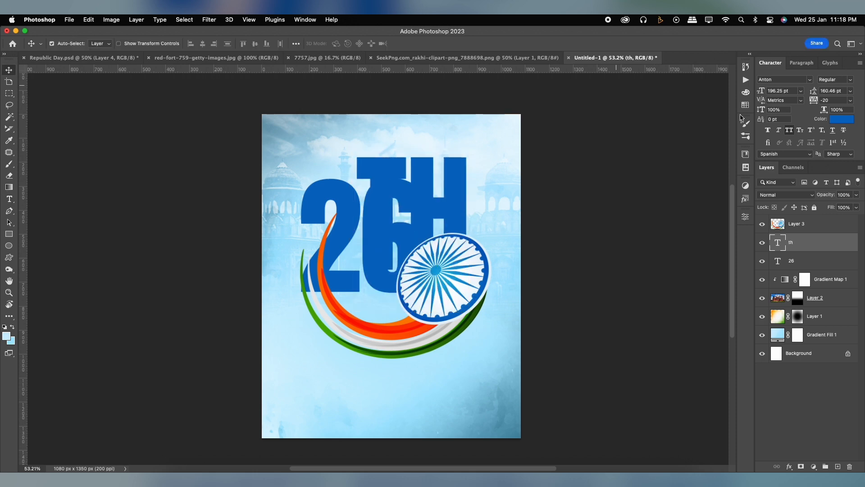
Turn off all caps for the "th" text and scale it down to about 33 pt beside the upper end of the "6"
click(795, 132)
key(super+t)
drag(455, 163, 435, 200)
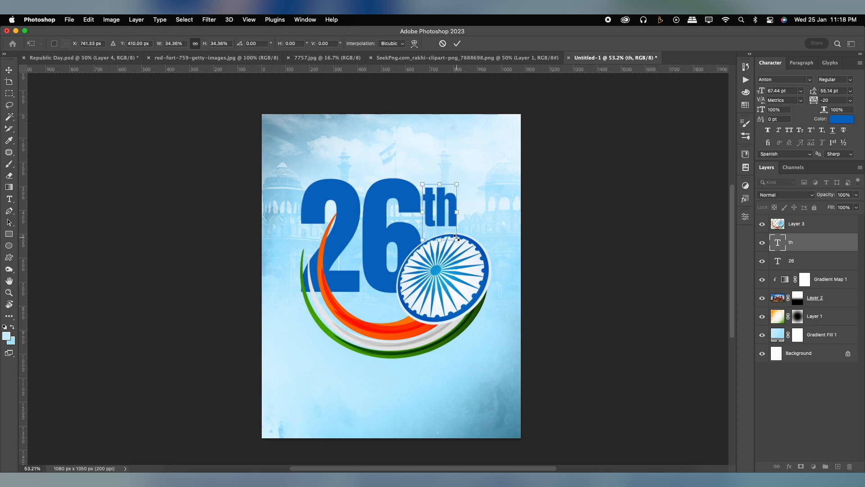
drag(456, 239, 448, 224)
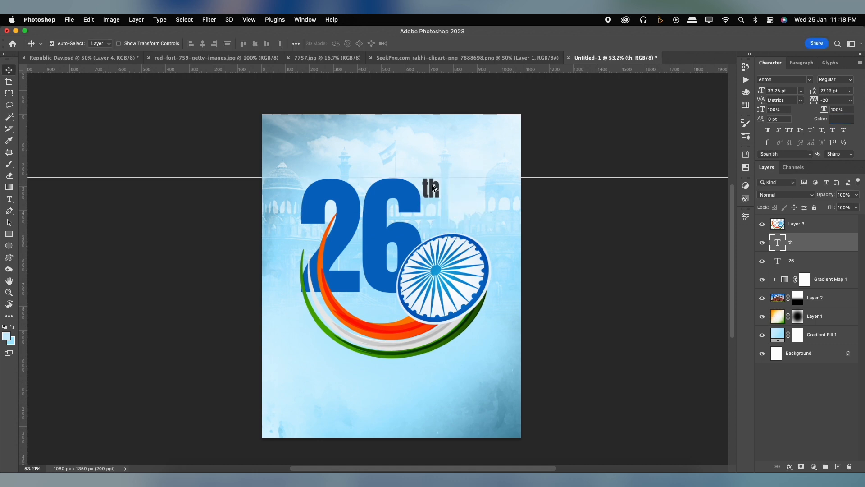
Duplicate the "th" text just below it, change the copy to "January" and set its tracking to 0
drag(432, 185, 449, 216)
double_click(449, 214)
text(Ja)
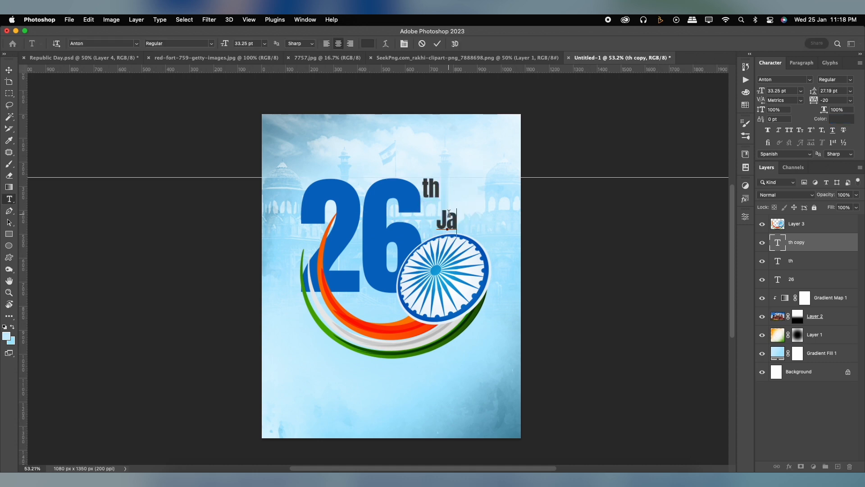
text(nuary)
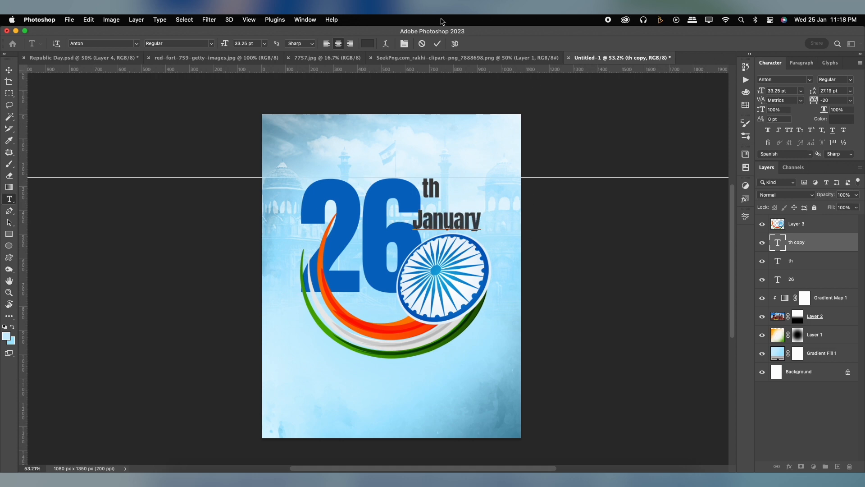
click(437, 43)
click(850, 100)
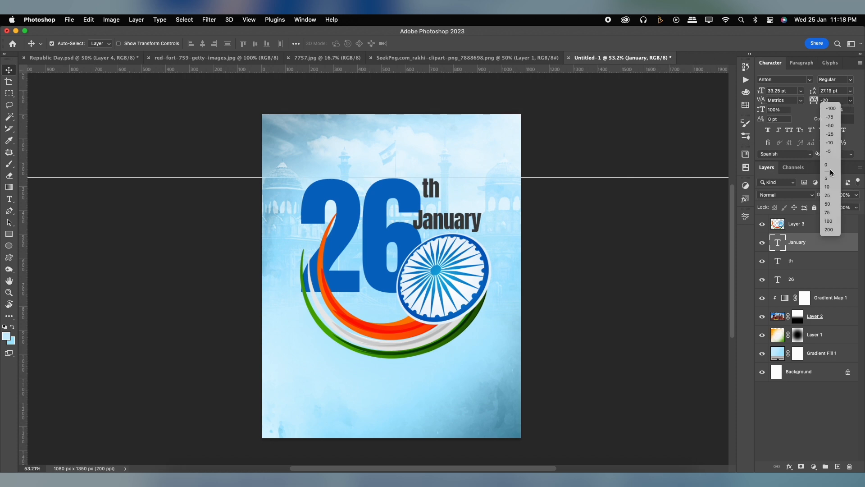
click(831, 163)
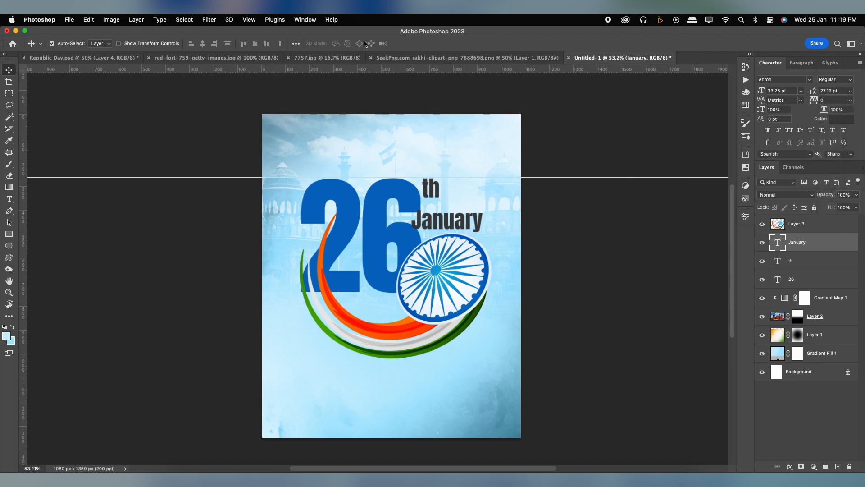
Warp the "January" text with a horizontal Arc style and a bend of +42%
key(t)
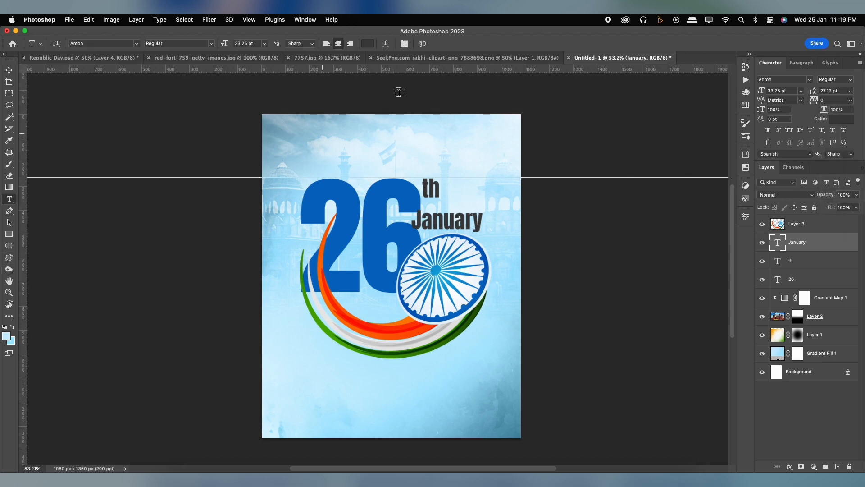
click(385, 44)
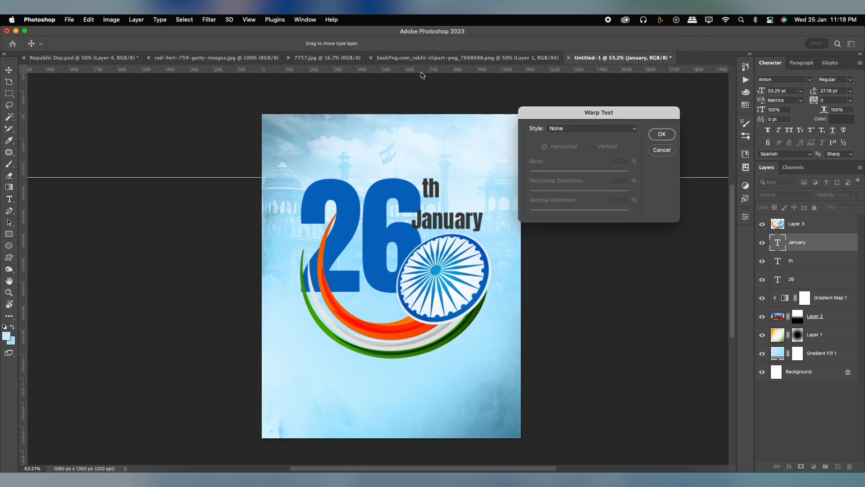
click(578, 127)
click(578, 143)
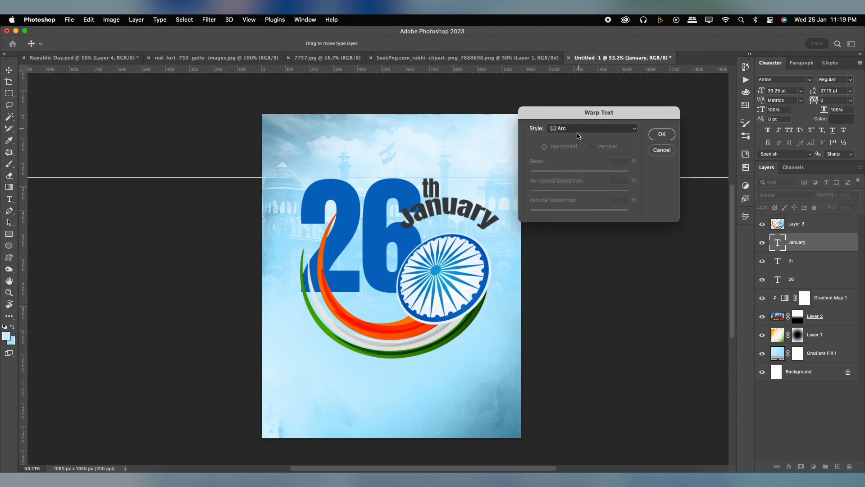
drag(604, 175, 600, 172)
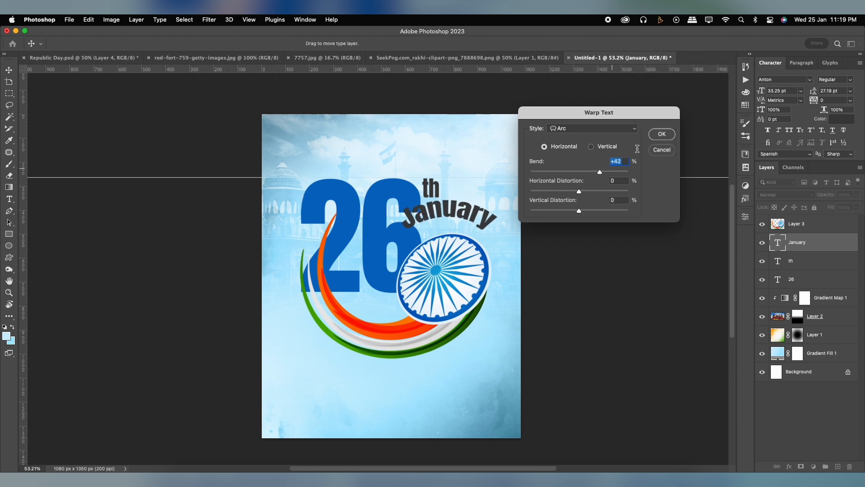
click(661, 134)
Scale the "January" text down to about 28 pt, rotate it about 11° clockwise and place it along the chakra wheel's upper rim
key(ctrl+t)
drag(521, 226, 519, 240)
drag(477, 208, 508, 216)
scroll(498, 223, up, 5)
drag(442, 225, 468, 228)
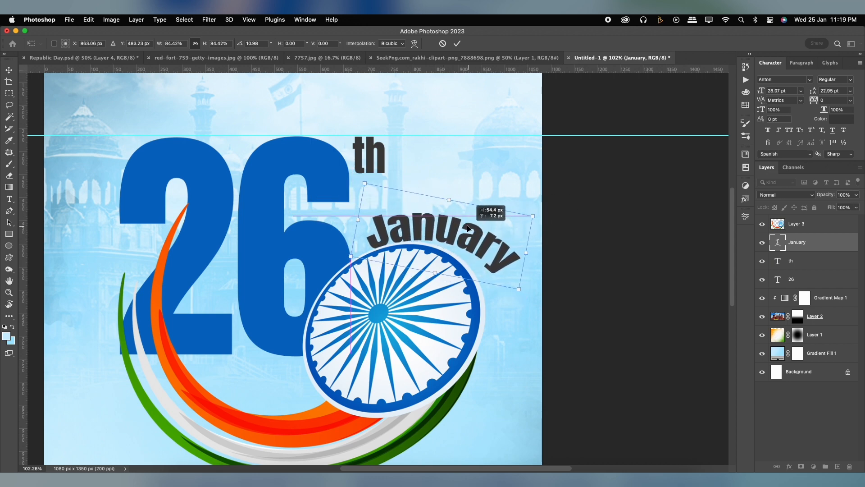
drag(549, 234, 548, 247)
key(Return)
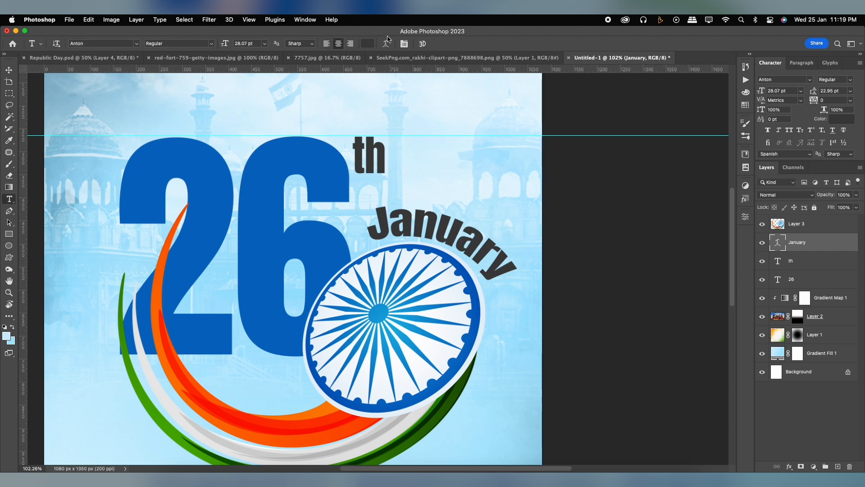
Increase the arc bend of the "January" text slightly and scale it down to about 25.5 pt over the wheel
click(387, 42)
drag(601, 172, 603, 172)
click(658, 135)
key(super+t)
drag(544, 163, 532, 175)
drag(475, 234, 471, 235)
key(Return)
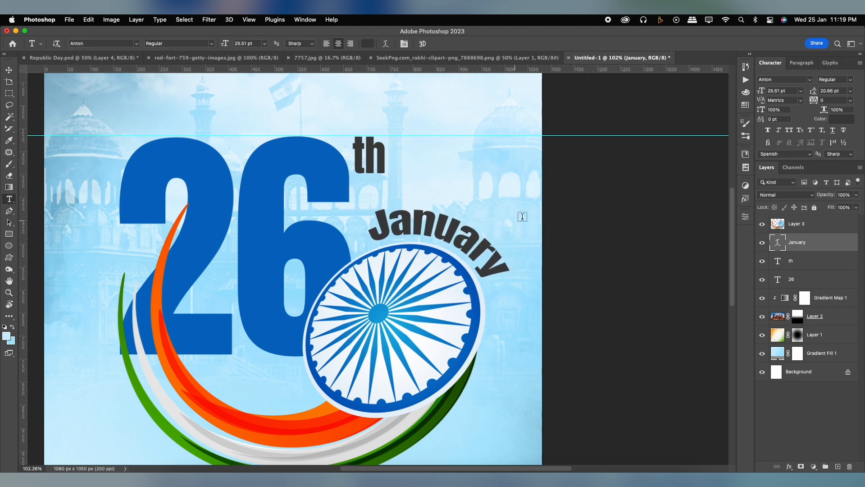
Nudge the "January" text slightly down and to the right so it follows the chakra wheel's rim
click(7, 74)
key(Down)
key(Down)
key(Down)
key(Down)
key(Down)
key(Down)
key(Down)
key(Right)
key(Right)
key(Right)
key(Right)
key(Up)
key(Up)
key(Right)
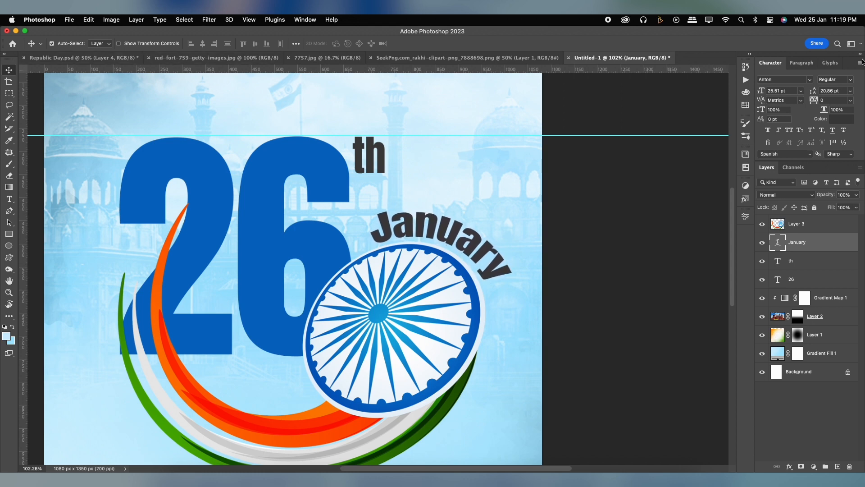
Check the colours in Republic Day.psd and recolour the "th" text with orange sampled from the swoosh (#ff6100)
click(100, 60)
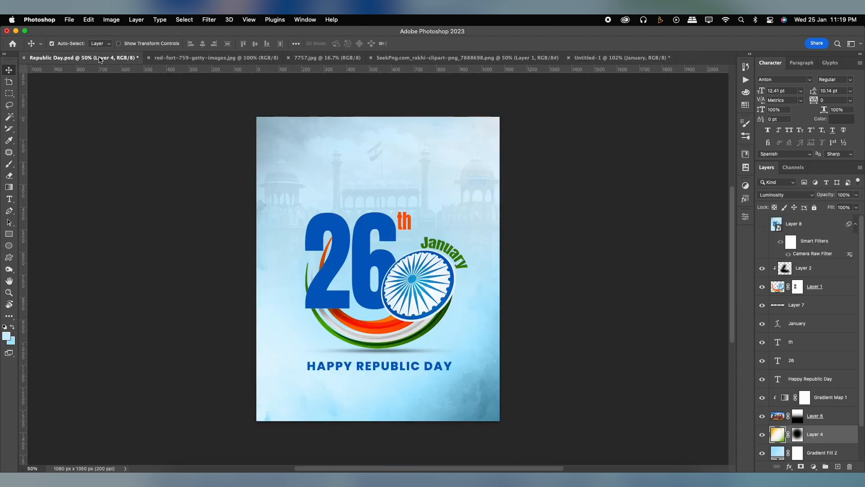
click(585, 58)
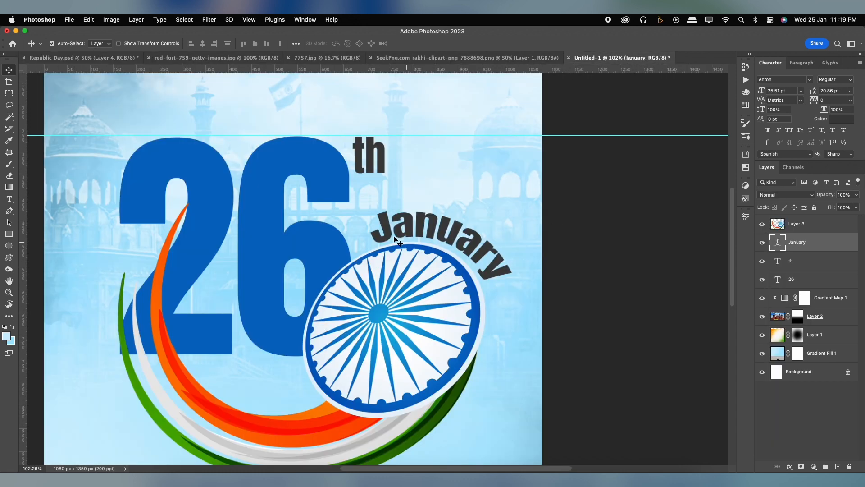
click(382, 164)
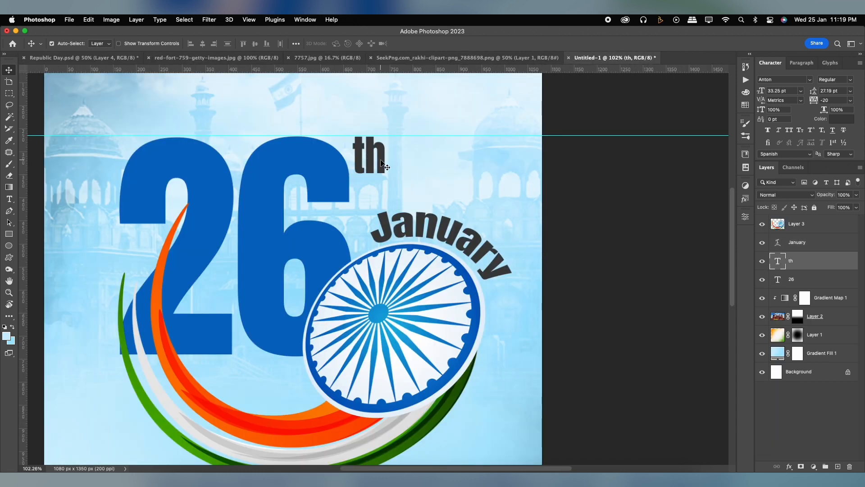
click(841, 119)
click(276, 433)
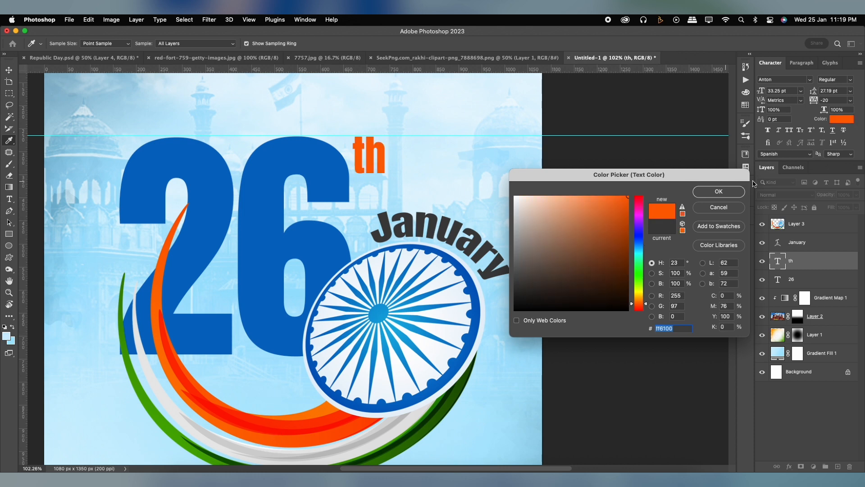
click(718, 191)
Recolour the "January" text with green sampled from the swoosh's green band (#3a8c00)
click(476, 234)
drag(475, 235, 527, 175)
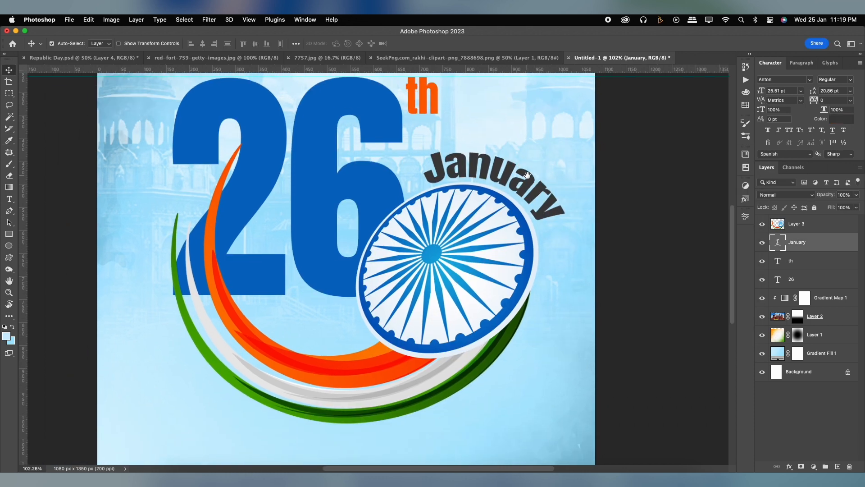
click(842, 119)
click(411, 402)
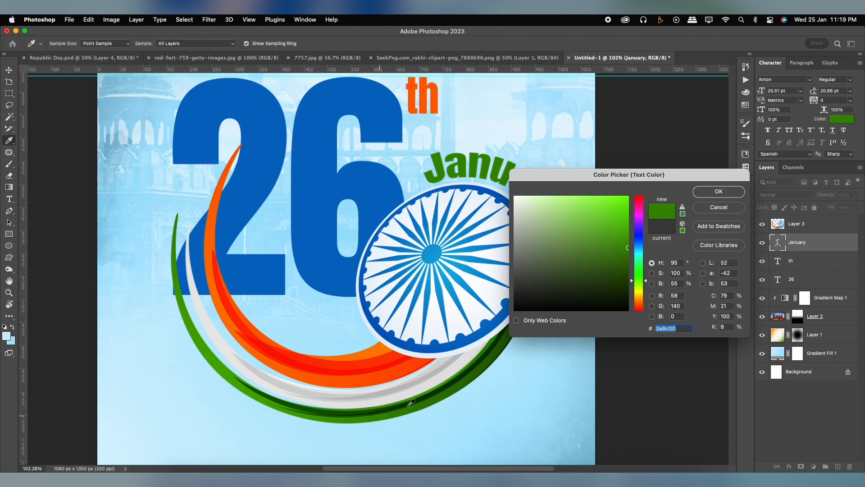
click(719, 192)
Add a layer mask to the tricolour swoosh layer and load the "26" text's outline as a selection for it
scroll(434, 283, down, 4)
click(794, 224)
click(800, 467)
click(781, 281)
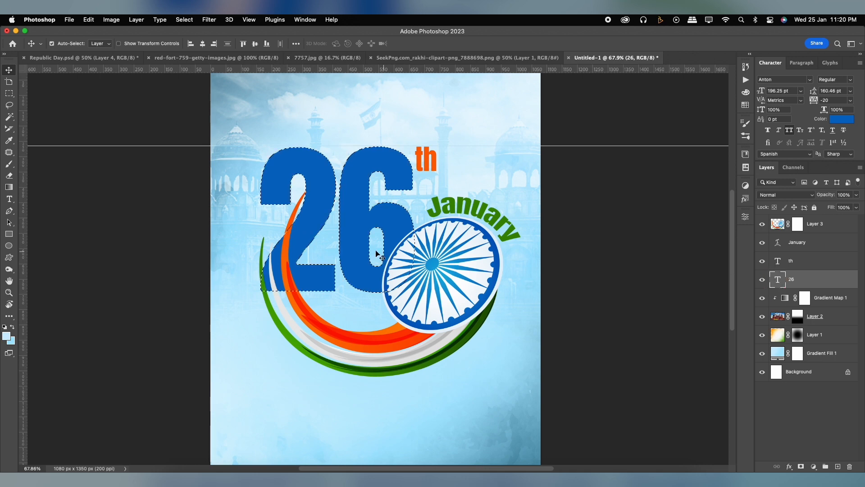
click(794, 225)
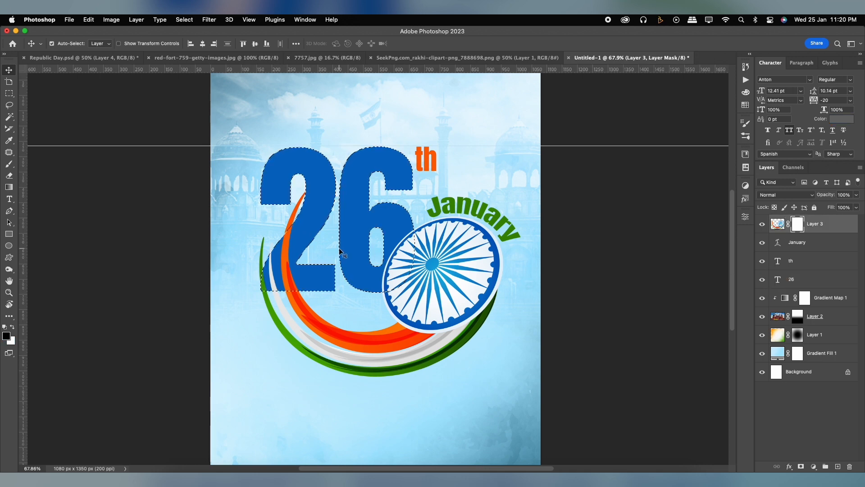
Paint black on the swoosh's mask with a smaller soft brush to hide the bands crossing the "2", and deselect
key(b)
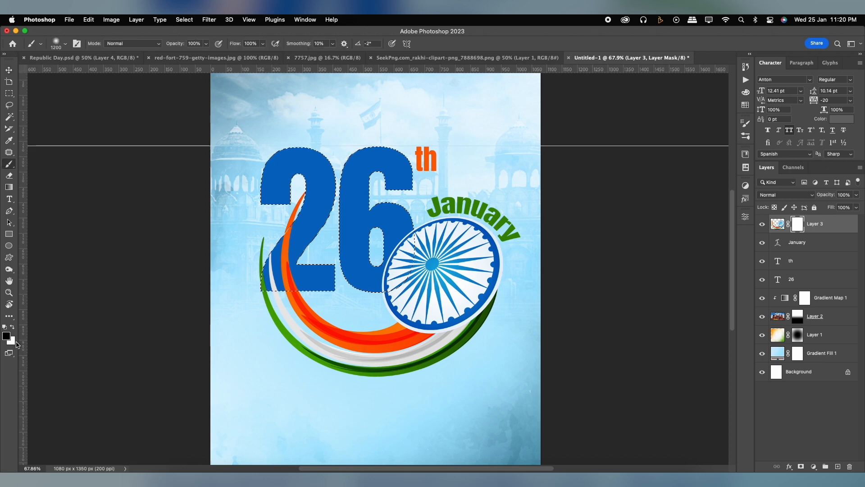
key(bracketleft)
key(bracketleft)
key(bracketleft)
key(bracketleft)
key(bracketleft)
key(bracketleft)
key(bracketleft)
key(bracketleft)
key(bracketleft)
key(bracketleft)
key(bracketleft)
key(bracketleft)
key(bracketleft)
key(bracketleft)
key(bracketleft)
key(bracketleft)
key(bracketleft)
key(bracketleft)
mouse_move(310, 273)
mouse_down()
mouse_move(272, 272)
mouse_move(271, 281)
mouse_move(295, 280)
mouse_move(263, 285)
mouse_move(311, 232)
mouse_move(308, 215)
mouse_up()
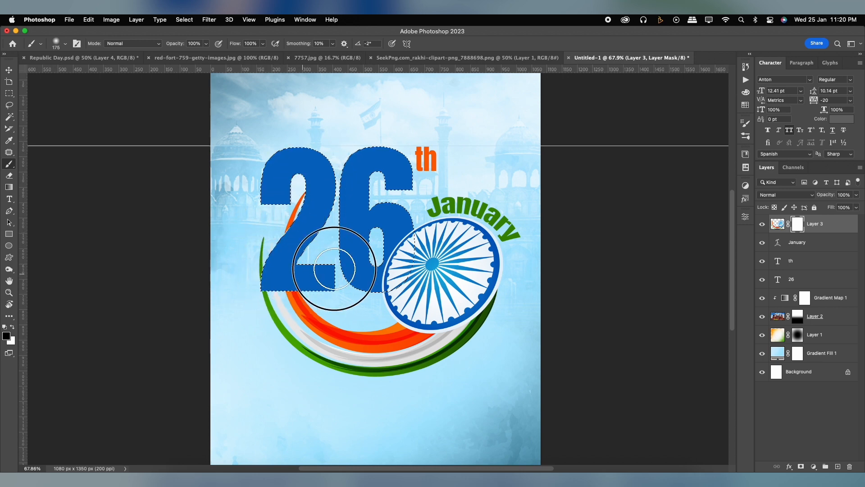
key(super+d)
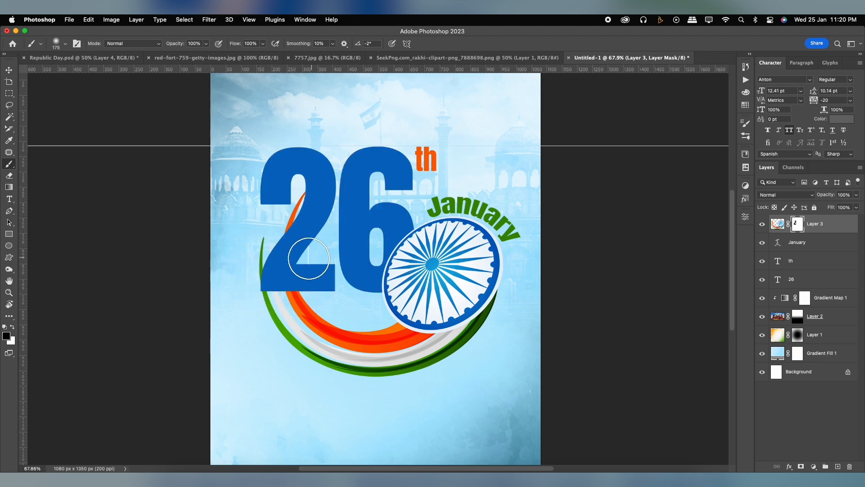
Add a new empty layer above the tricolour swoosh layer and clip it to the swoosh
click(816, 242)
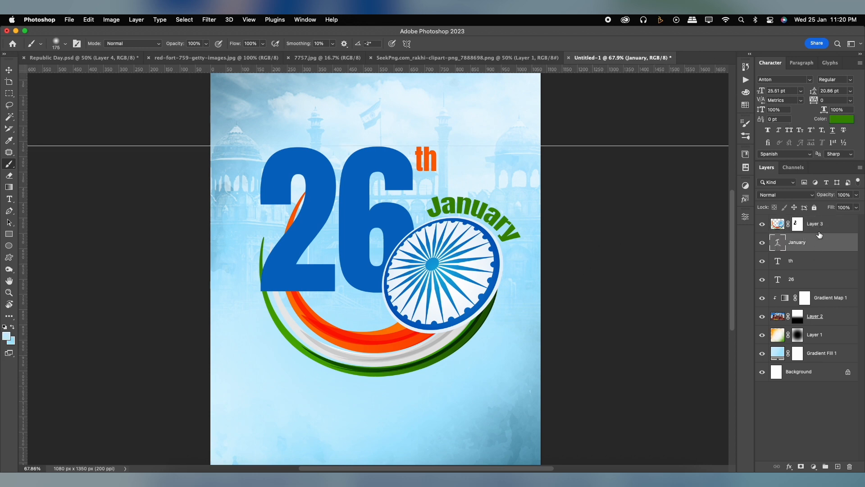
click(818, 224)
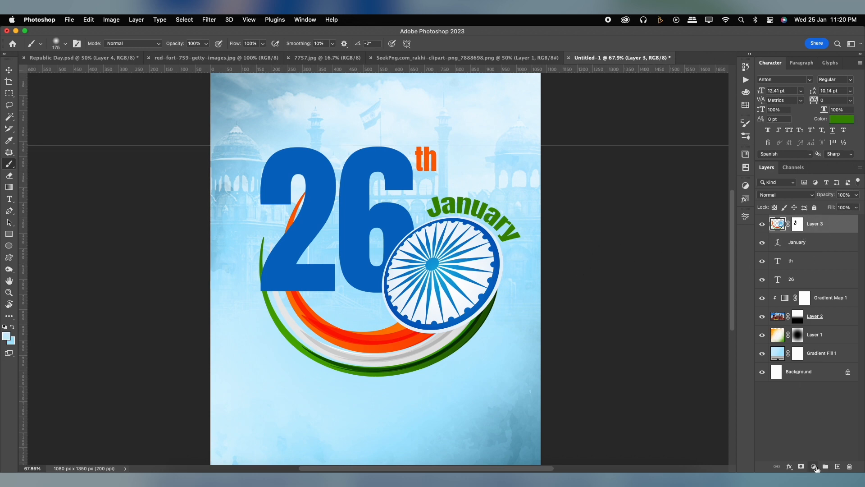
click(838, 467)
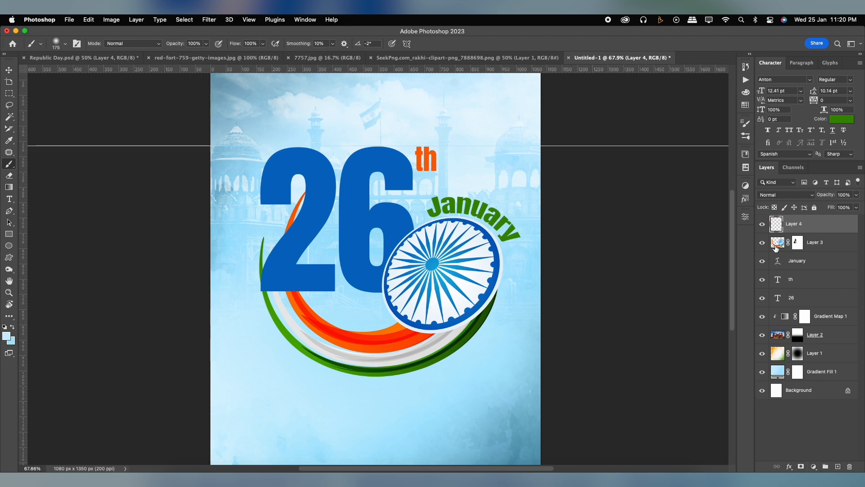
click(776, 239)
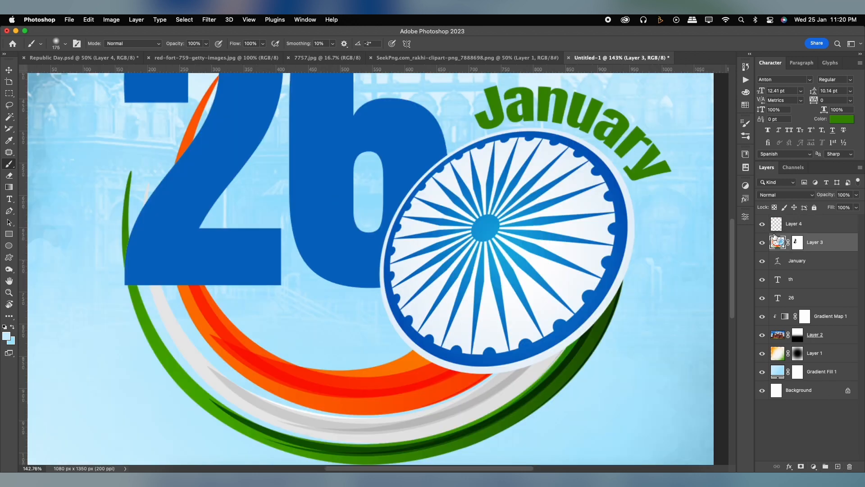
alt+click(774, 234)
scroll(398, 241, down, 8)
scroll(398, 246, up, 1)
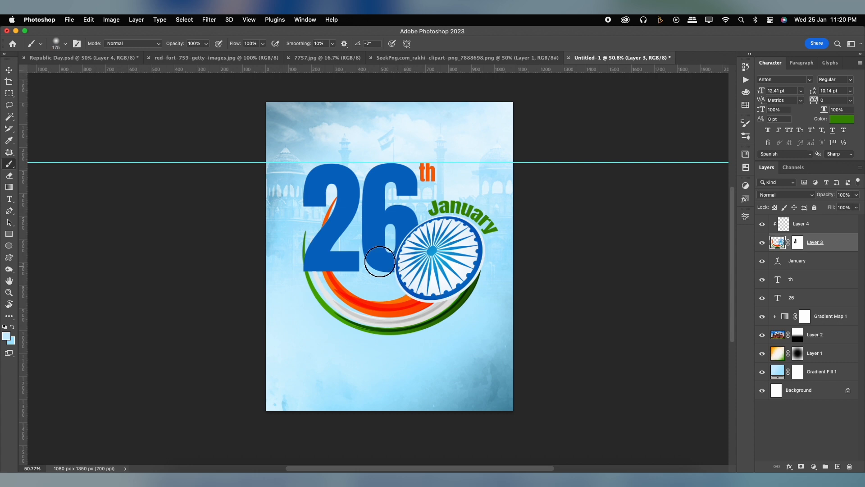
Paint soft black shading on the clipped layer over the swoosh bands where they pass behind the "2"
scroll(380, 261, up, 2)
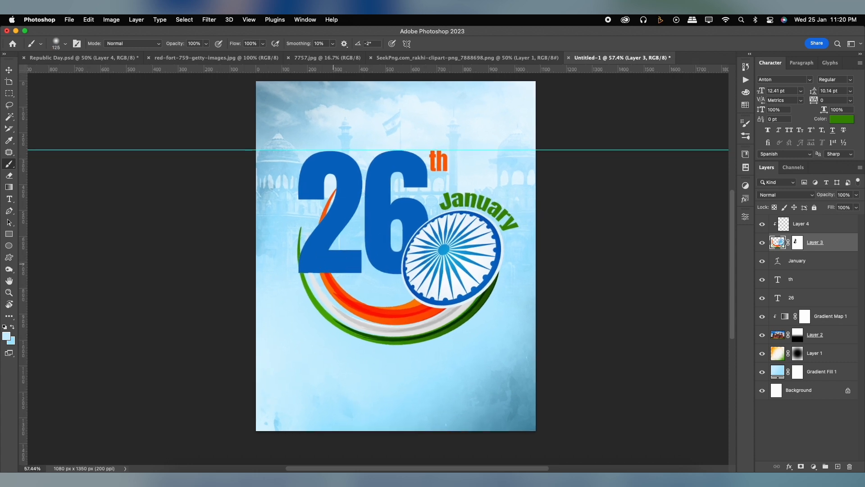
right_click(379, 320)
click(6, 336)
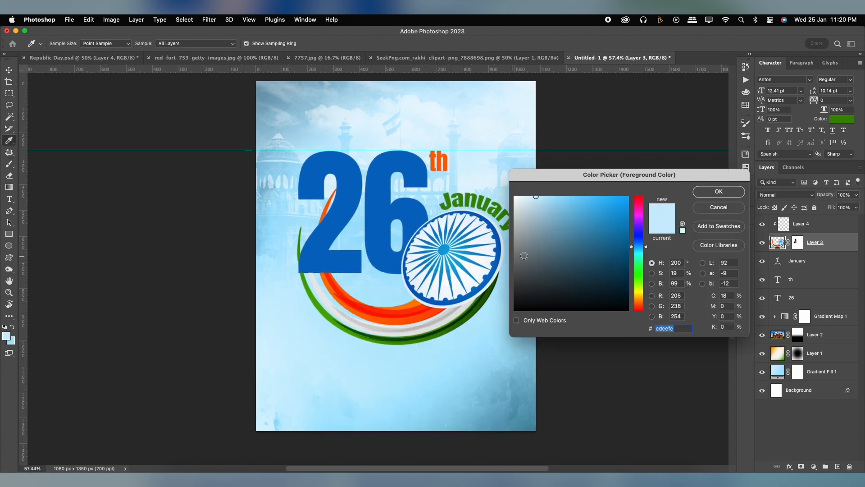
drag(524, 255, 470, 339)
click(724, 189)
scroll(425, 304, up, 1)
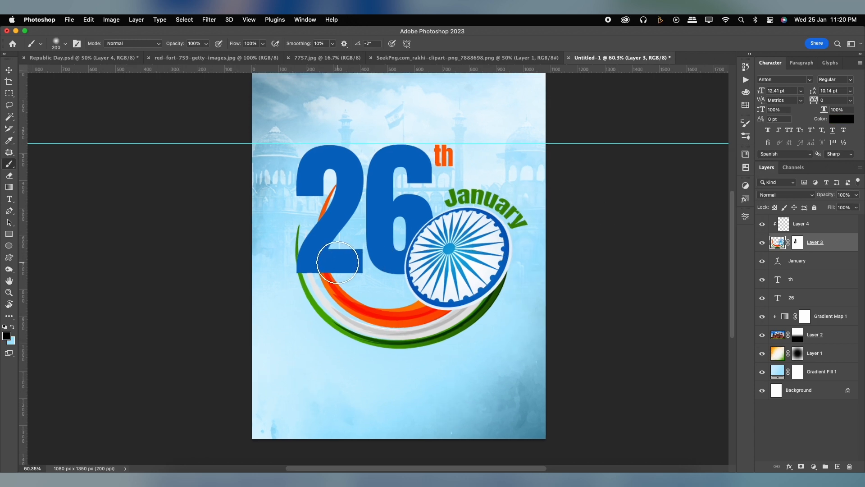
right_click(425, 304)
scroll(349, 223, up, 1)
click(814, 239)
click(814, 231)
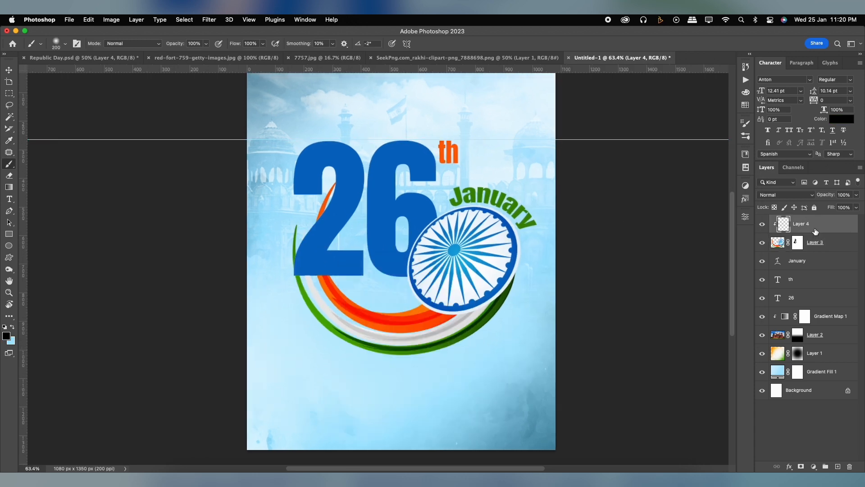
key(bracketleft)
key(bracketleft)
mouse_move(339, 268)
mouse_down()
mouse_move(304, 254)
mouse_move(302, 237)
mouse_move(328, 223)
mouse_move(338, 194)
mouse_move(309, 245)
mouse_up()
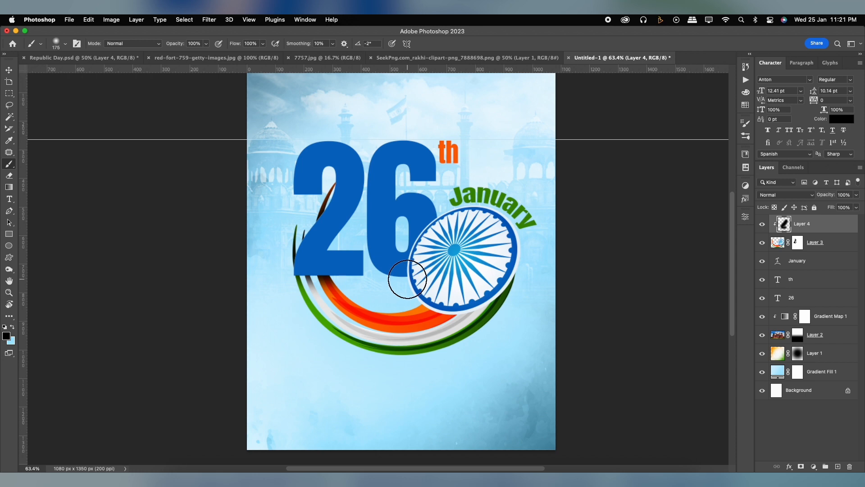
Extend the black shading with a larger soft brush near the "26" and lower the shading layer's opacity to 32%
key(bracketright)
key(bracketright)
key(bracketright)
key(bracketright)
click(359, 266)
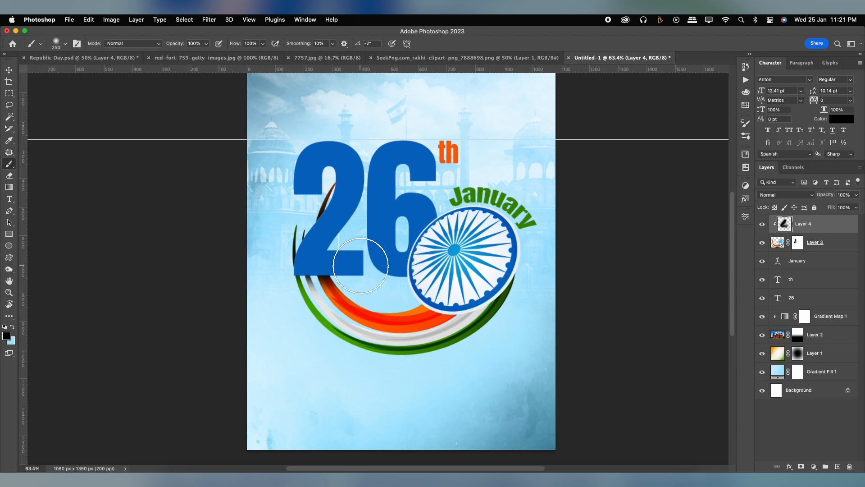
key(bracketright)
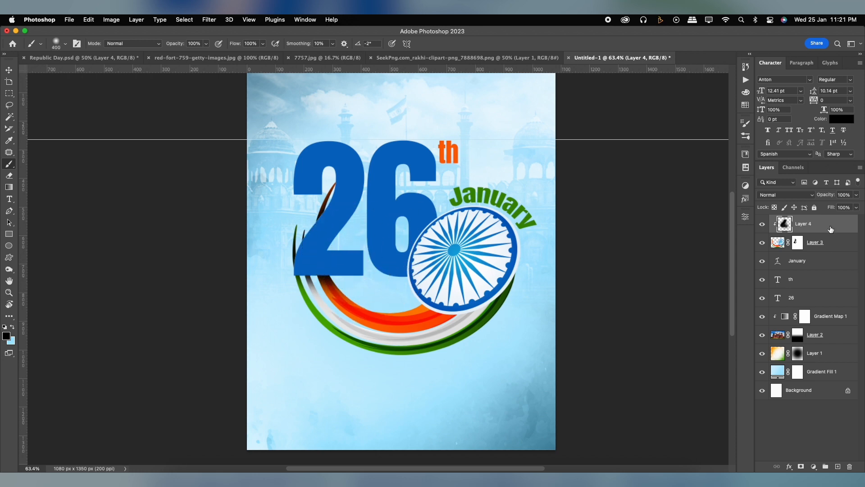
click(856, 195)
drag(857, 205, 834, 207)
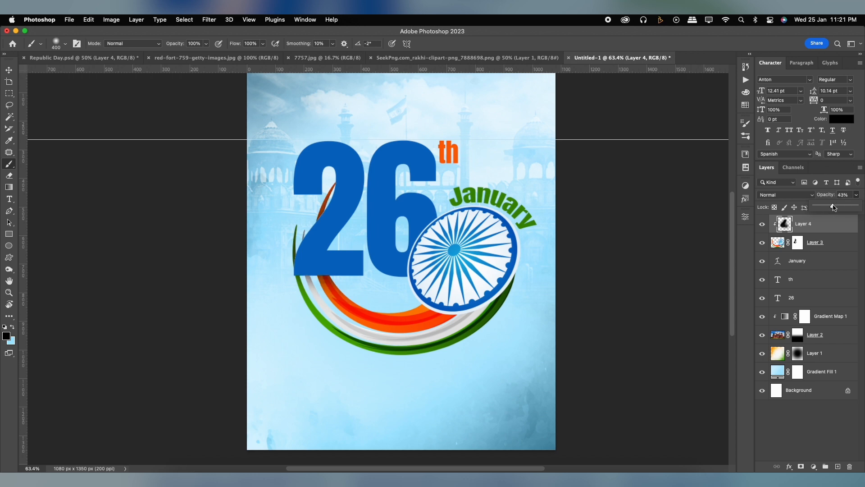
Duplicate the "26" text below the swoosh and scale the copy down to about 45 pt
click(9, 69)
scroll(443, 221, down, 1)
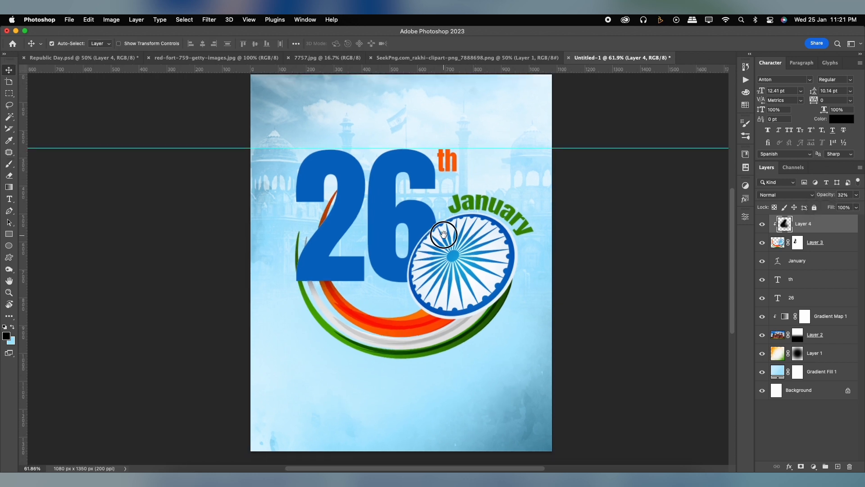
drag(393, 176, 382, 393)
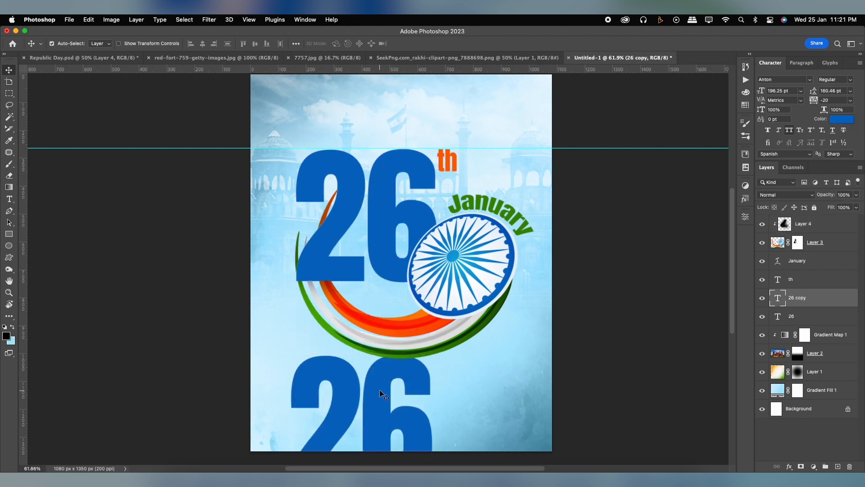
key(super+t)
drag(430, 348, 366, 388)
key(Return)
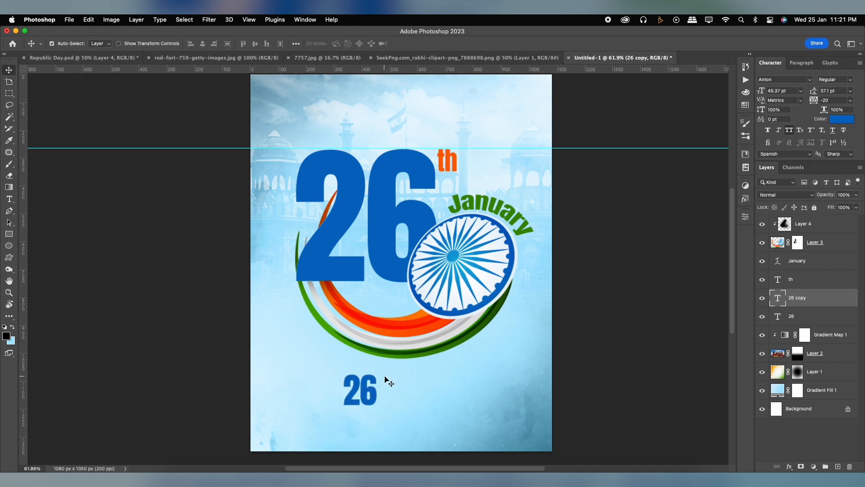
Change the small "26" copy's font to Poppins Bold
key(t)
click(136, 45)
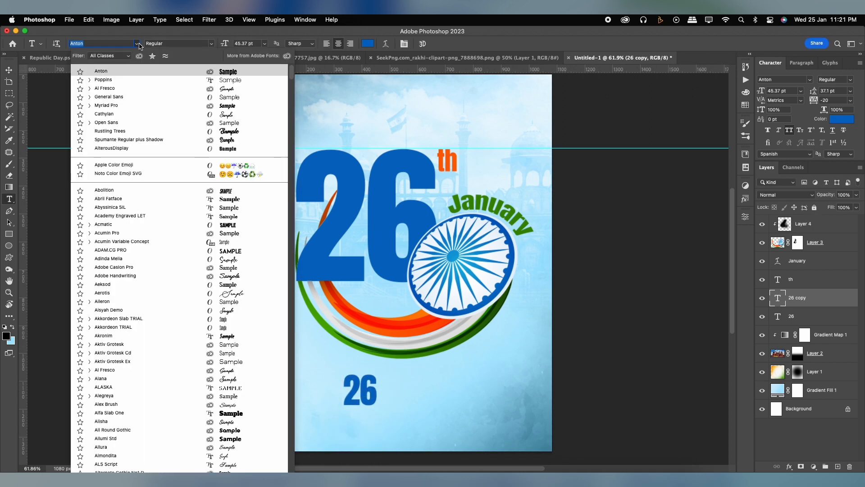
click(133, 82)
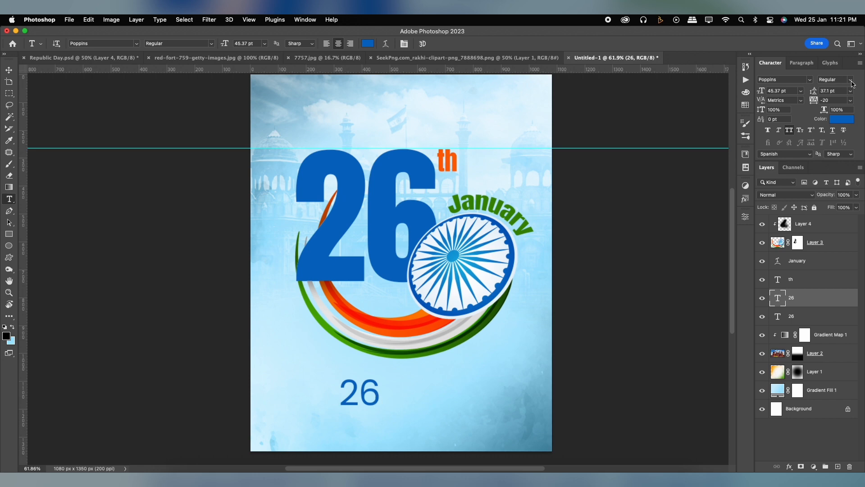
click(851, 79)
click(810, 158)
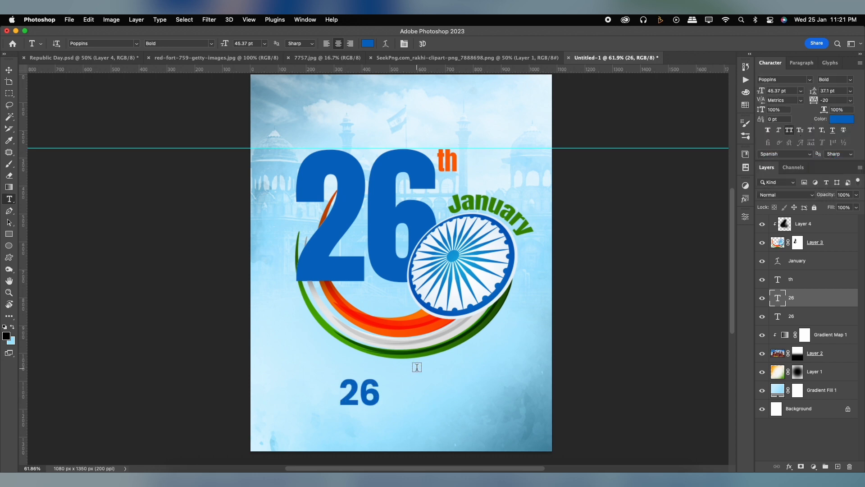
Replace the small "26" copy's text with "HAPPY REPUBLIC DAY"
double_click(368, 391)
text(HA)
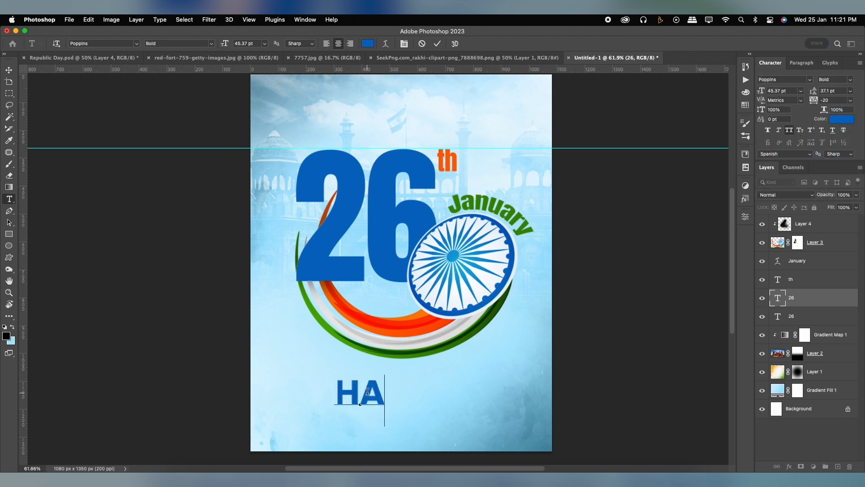
text(PPY )
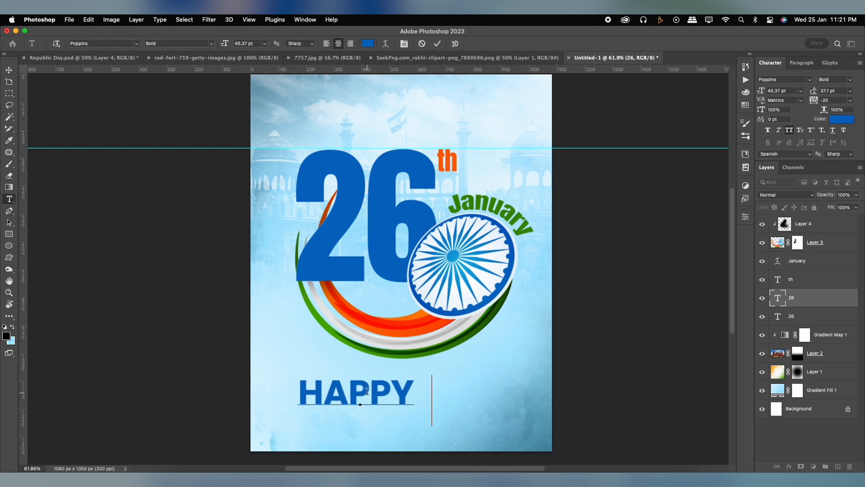
text(REPUB)
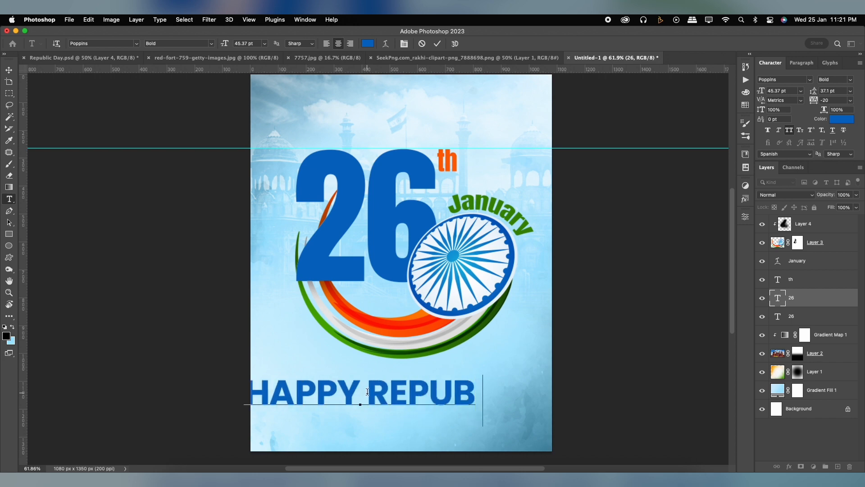
text(LIC DAY)
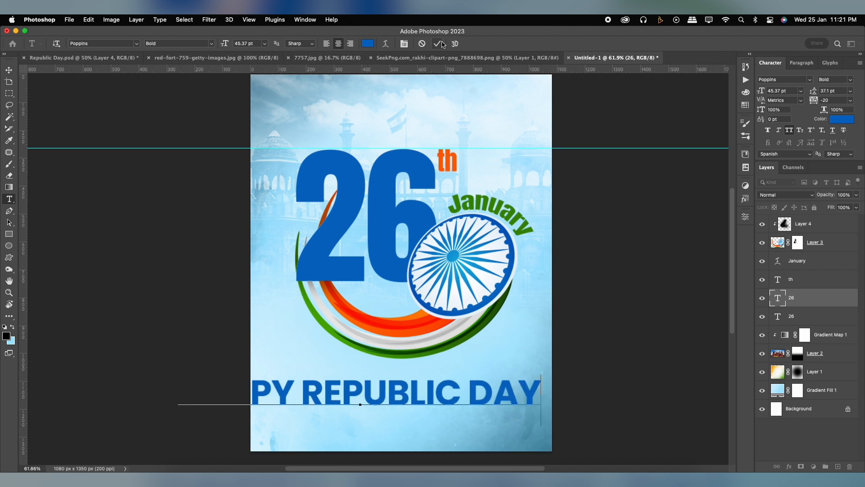
click(437, 44)
Scale the "HAPPY REPUBLIC DAY" text down to about 22 pt and centre it below the swoosh
key(super+t)
drag(540, 374, 450, 375)
drag(419, 400, 456, 387)
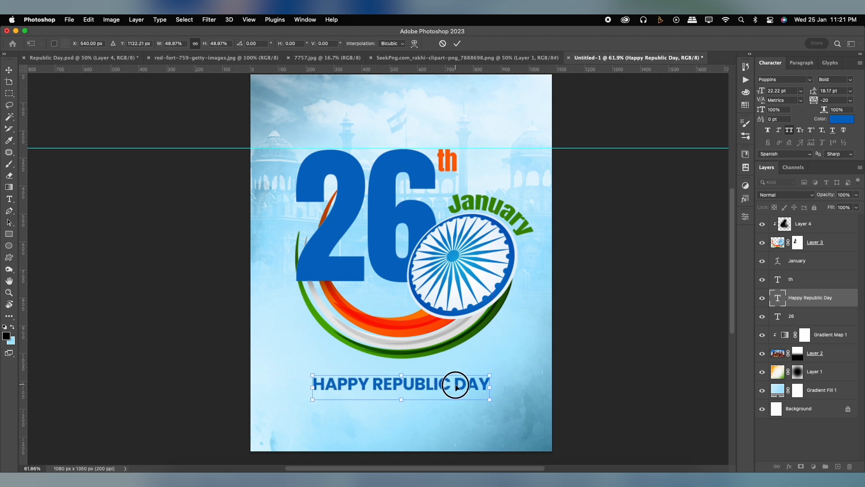
key(Return)
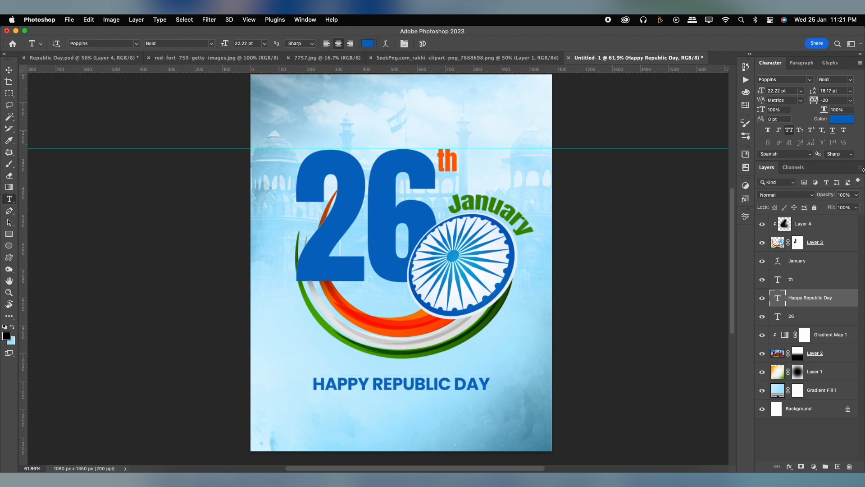
Set the "HAPPY REPUBLIC DAY" text's tracking to 0 and scale the line slightly smaller about its centre
click(850, 100)
click(833, 164)
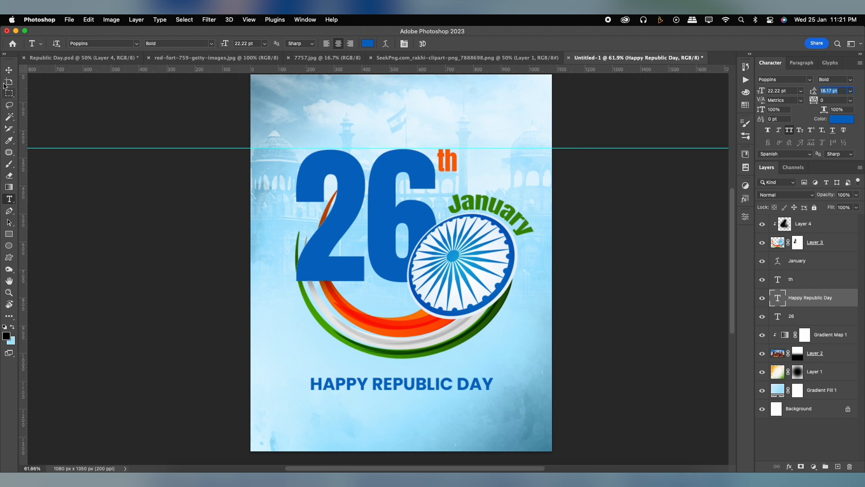
key(super+t)
drag(493, 375, 463, 379)
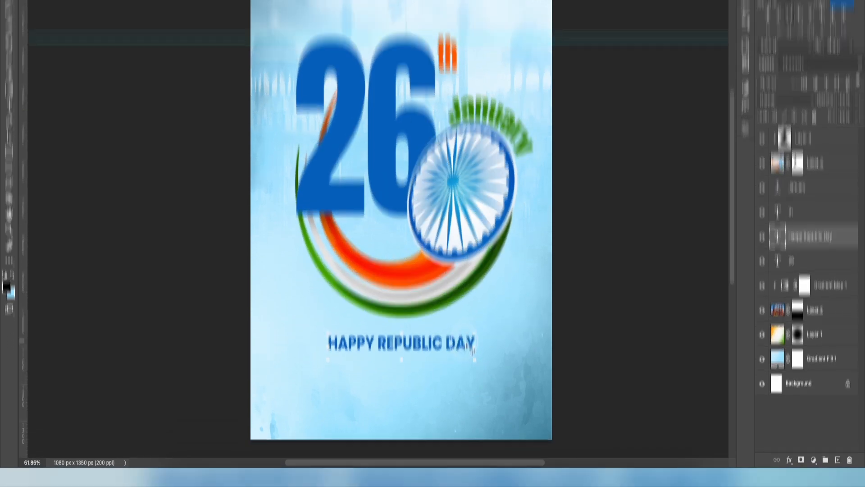